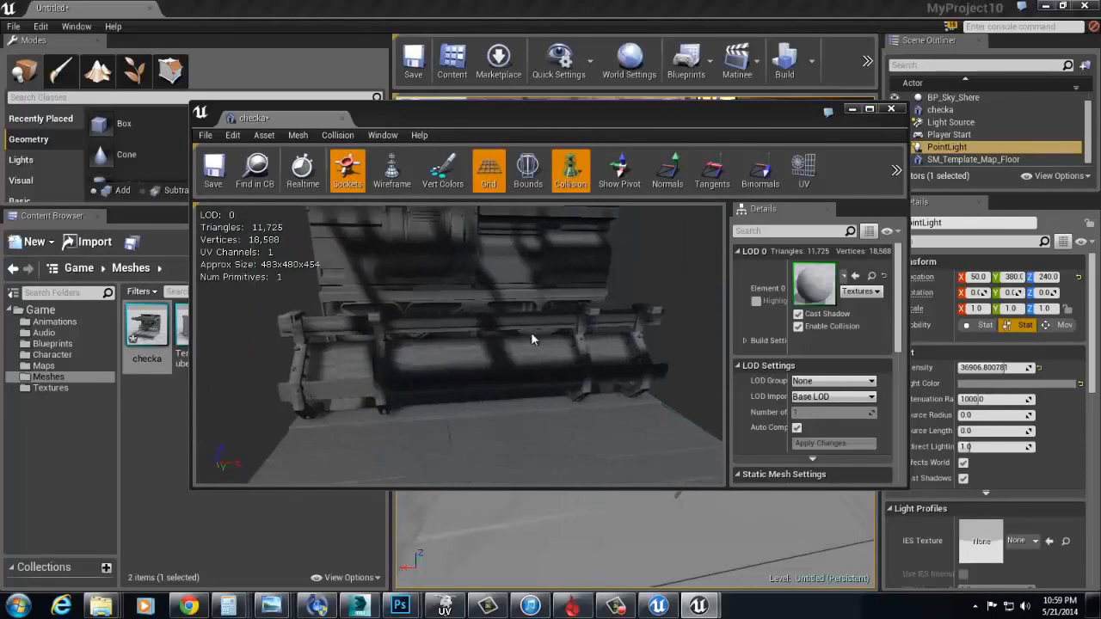
# Close the static mesh editor and duplicate the checka module in the level along the Y axis to Y 50
pyautogui.click(891, 109)
pyautogui.moveTo(700, 305); pyautogui.dragTo(771, 445, button='right')
pyautogui.click(682, 467)
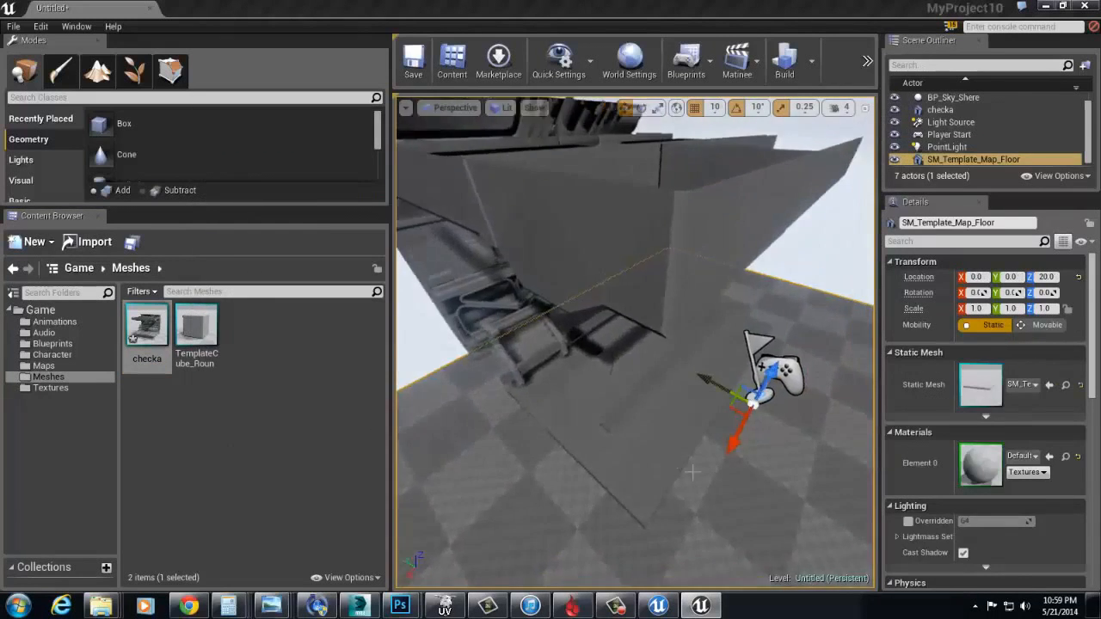
pyautogui.press('e')
pyautogui.press('f')
pyautogui.moveTo(602, 338); pyautogui.dragTo(610, 344)
pyautogui.press('w')
pyautogui.click(565, 393)
pyautogui.moveTo(613, 423); pyautogui.dragTo(525, 372, button='right')
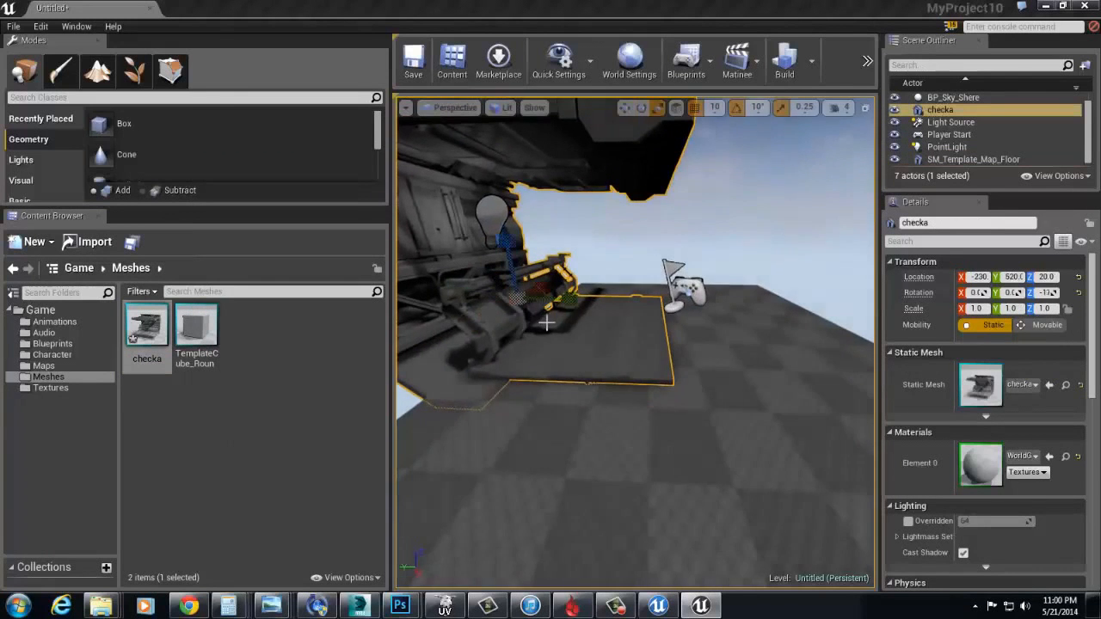
pyautogui.keyDown('alt'); pyautogui.moveTo(482, 296); pyautogui.dragTo(632, 321); pyautogui.keyUp('alt')
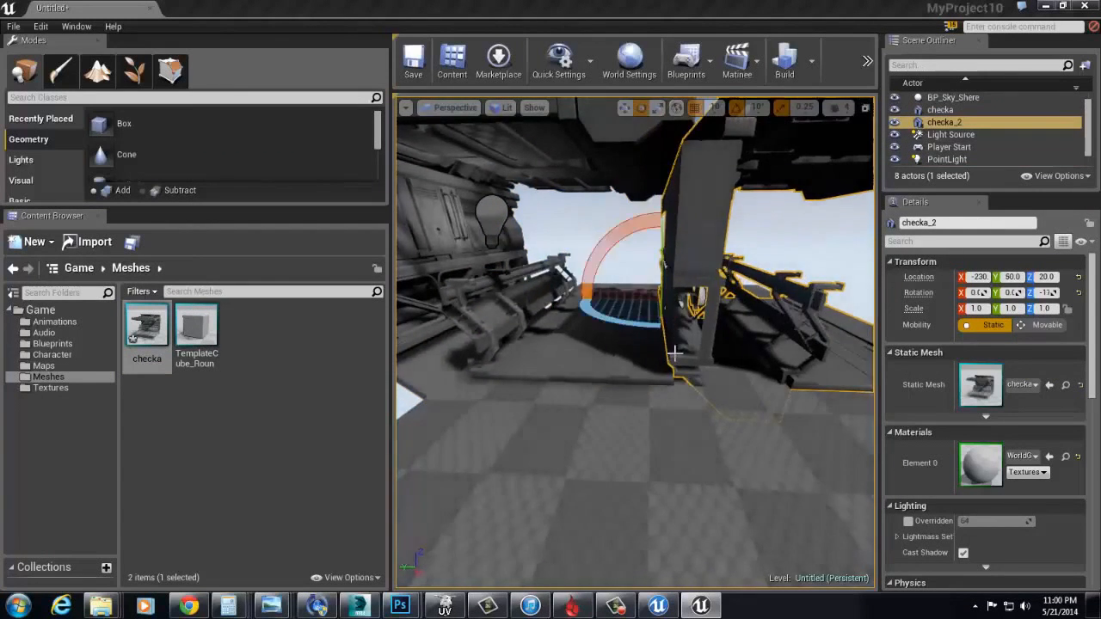
# Try to mirror the duplicated module by setting its X scale to -1
pyautogui.moveTo(710, 301); pyautogui.dragTo(740, 296)
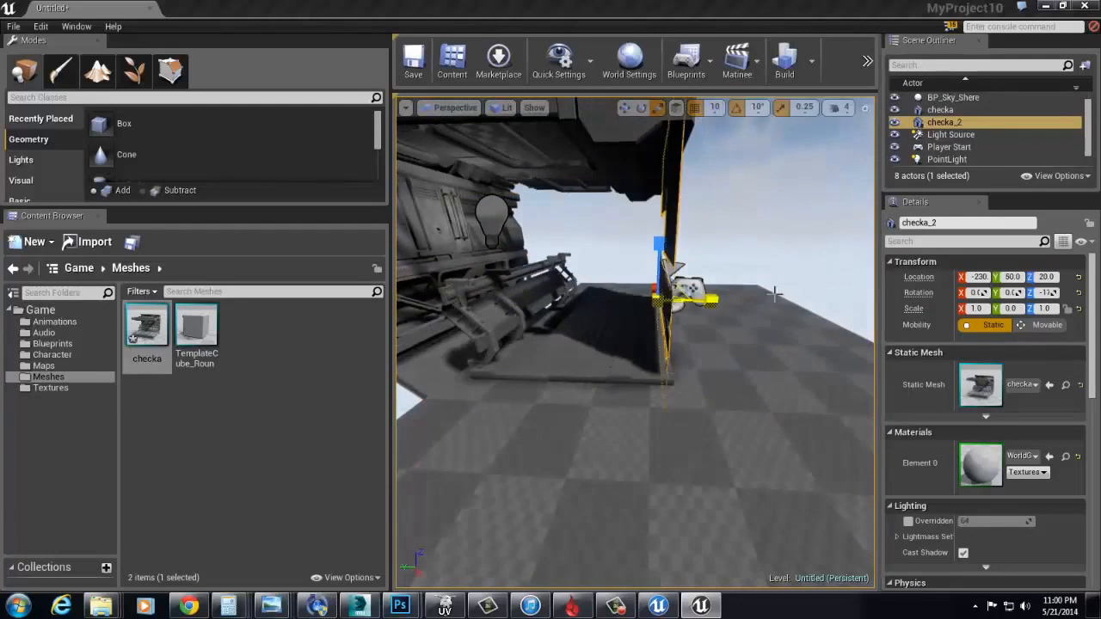
pyautogui.hotkey('ctrl', 'z')
pyautogui.write('-1')
pyautogui.press('Return')
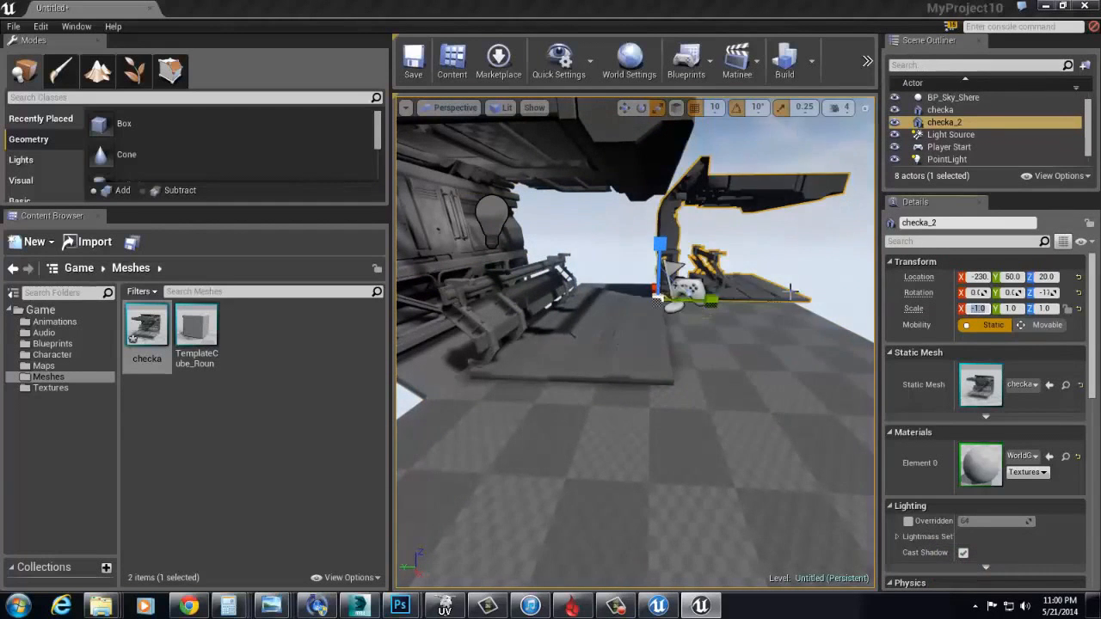
# Mirror the duplicated module with a Y scale of -1 and move it opposite the original to form the facing wall
pyautogui.write('-1')
pyautogui.press('Return')
pyautogui.moveTo(613, 287); pyautogui.dragTo(793, 281)
# Duplicate the two facing modules together along the corridor and align the copies with the first pair
pyautogui.click(670, 215)
pyautogui.moveTo(669, 215); pyautogui.dragTo(677, 231, button='right')
pyautogui.click(678, 230)
pyautogui.keyDown('ctrl'); pyautogui.click(777, 278); pyautogui.keyUp('ctrl')
pyautogui.moveTo(776, 278); pyautogui.dragTo(646, 289, button='right')
pyautogui.keyDown('alt'); pyautogui.moveTo(641, 291); pyautogui.dragTo(713, 329); pyautogui.keyUp('alt')
pyautogui.moveTo(711, 328); pyautogui.dragTo(737, 327, button='right')
pyautogui.moveTo(626, 303)
pyautogui.mouseDown()
pyautogui.moveTo(649, 308)
pyautogui.moveTo(629, 309)
pyautogui.mouseUp()
# Select a facing pair of modules and duplicate it once more to lengthen the corridor
pyautogui.moveTo(664, 344); pyautogui.dragTo(627, 339, button='right')
pyautogui.click(627, 339)
pyautogui.keyDown('ctrl'); pyautogui.click(707, 325); pyautogui.keyUp('ctrl')
pyautogui.moveTo(678, 298); pyautogui.dragTo(716, 365, button='right')
pyautogui.keyDown('alt'); pyautogui.moveTo(629, 375); pyautogui.dragTo(466, 365); pyautogui.keyUp('alt')
pyautogui.moveTo(463, 368); pyautogui.dragTo(577, 371, button='right')
pyautogui.hotkey('ctrl', 'z')
pyautogui.keyDown('alt'); pyautogui.moveTo(702, 328); pyautogui.dragTo(513, 333); pyautogui.keyUp('alt')
pyautogui.moveTo(526, 425); pyautogui.dragTo(716, 381, button='right')
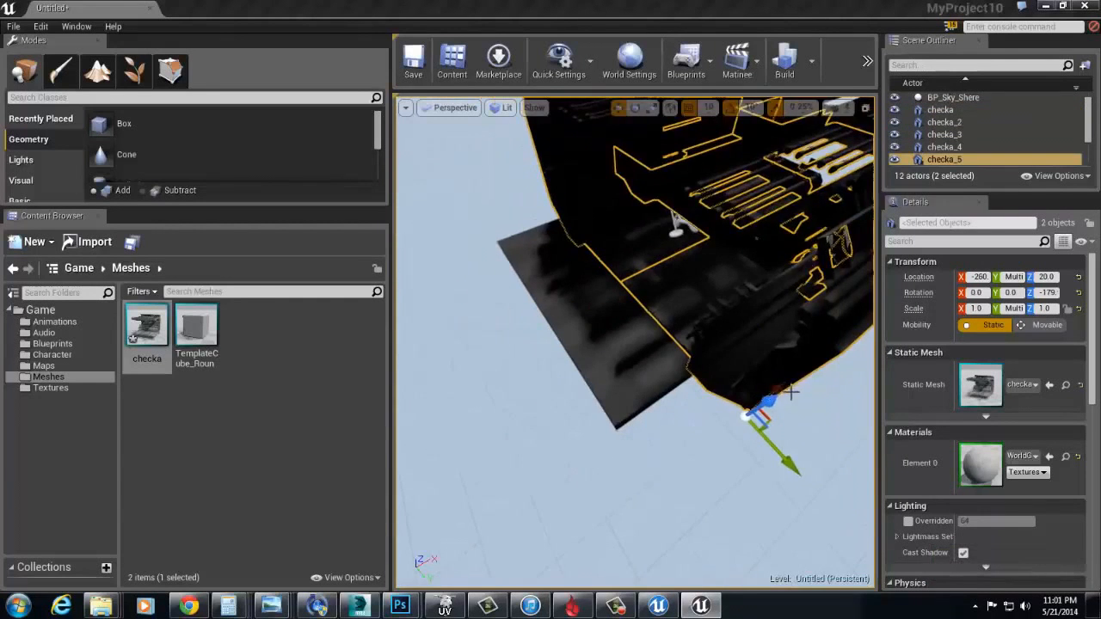
# Move the newest pair of modules along the corridor so it lines up with the neighbouring pair
pyautogui.moveTo(656, 373); pyautogui.dragTo(533, 386)
pyautogui.moveTo(534, 386); pyautogui.dragTo(728, 298, button='right')
pyautogui.moveTo(715, 272); pyautogui.dragTo(727, 273)
pyautogui.click(852, 157)
pyautogui.moveTo(706, 195); pyautogui.dragTo(578, 339, button='right')
# Switch to 3ds Max and create a box over the hall module's ceiling, drawn in the top view
pyautogui.hotkey('alt', 'Tab')
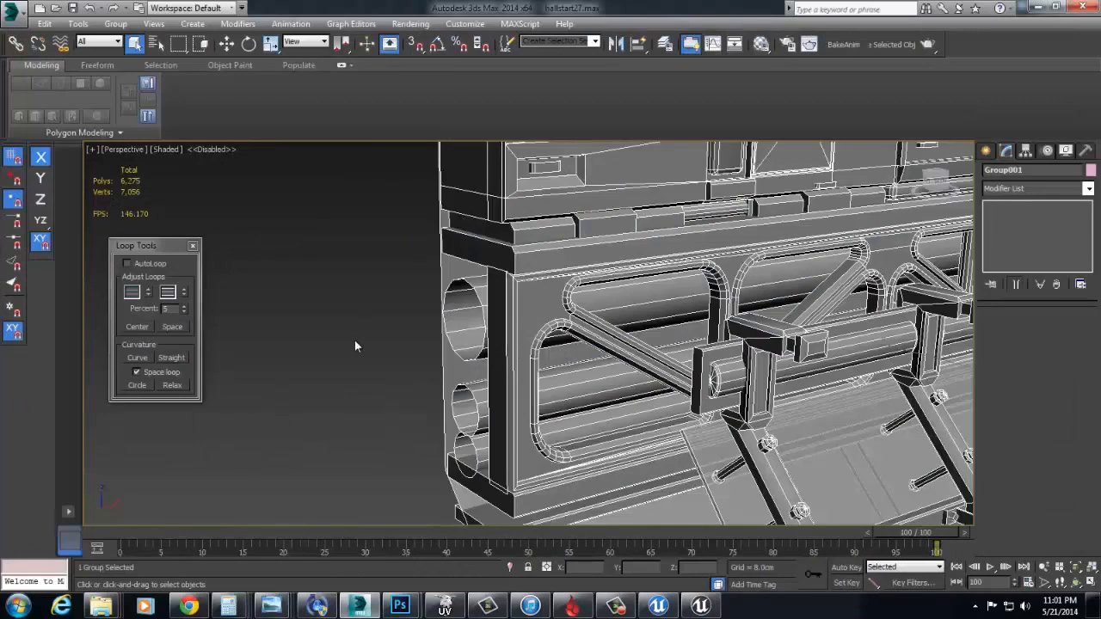
pyautogui.scroll(-5, 447, 359)
pyautogui.click(441, 360)
pyautogui.keyDown('alt'); pyautogui.moveTo(508, 320); pyautogui.dragTo(583, 231, button='middle'); pyautogui.keyUp('alt')
pyautogui.click(583, 230)
pyautogui.press('t')
pyautogui.scroll(-8, 570, 275)
pyautogui.keyDown('ctrl'); pyautogui.rightClick(574, 268); pyautogui.keyUp('ctrl')
pyautogui.click(604, 243)
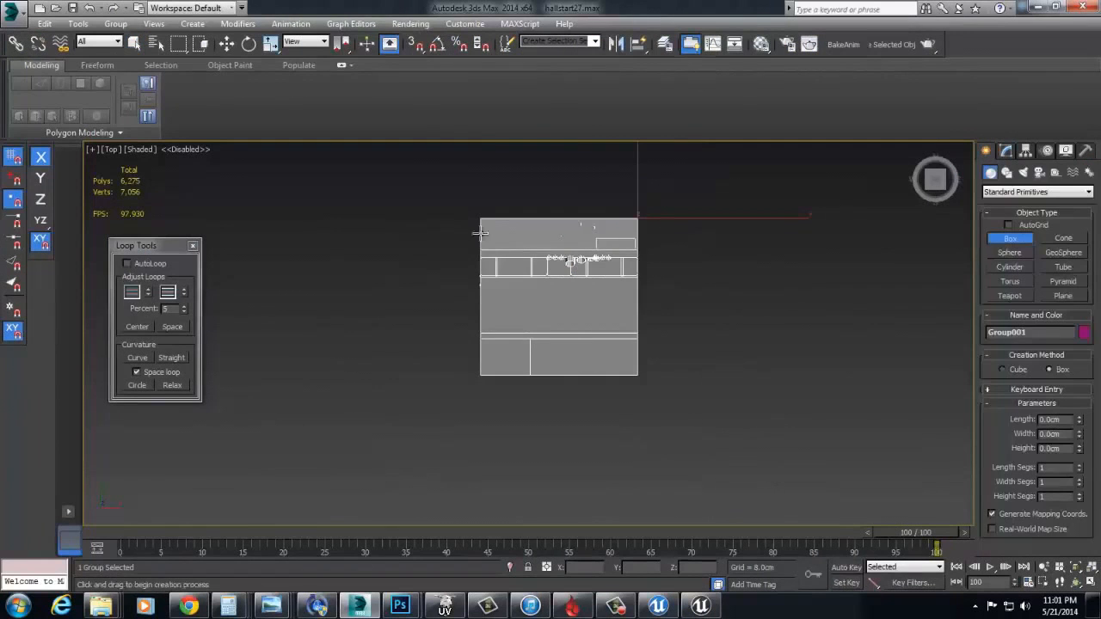
pyautogui.moveTo(482, 258); pyautogui.dragTo(622, 371)
pyautogui.scroll(5, 576, 296)
pyautogui.keyDown('alt'); pyautogui.moveTo(611, 315); pyautogui.dragTo(638, 301, button='middle'); pyautogui.keyUp('alt')
pyautogui.scroll(2, 592, 347)
# Convert the box to an editable poly and move its faces to fit onto the top of the ceiling
pyautogui.rightClick(671, 365)
pyautogui.rightClick(698, 370)
pyautogui.click(891, 520)
pyautogui.press('4')
pyautogui.click(628, 391)
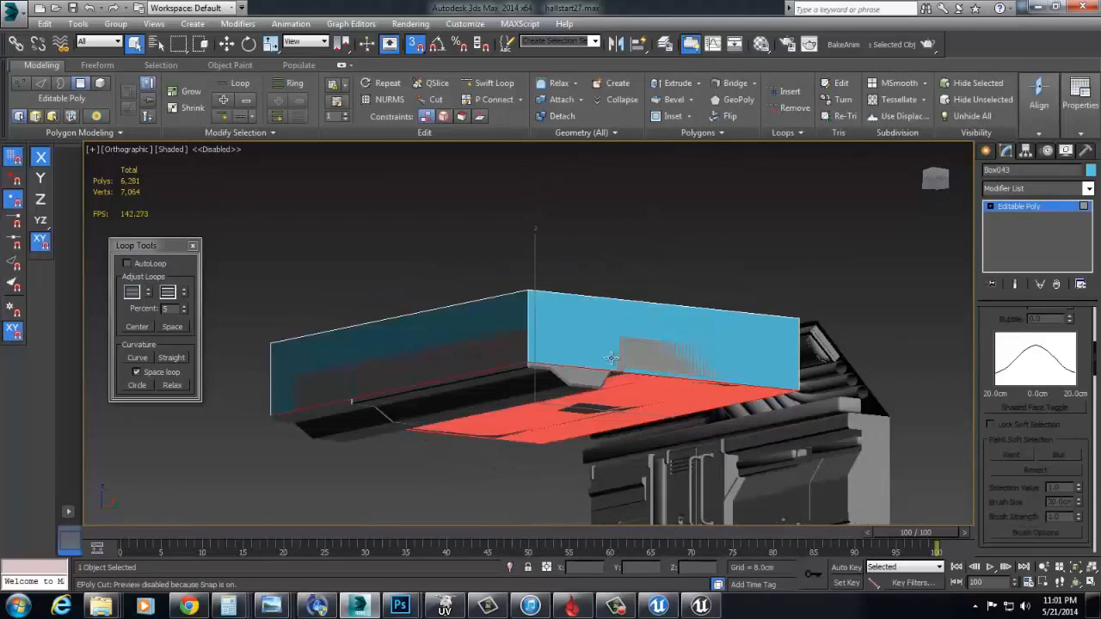
pyautogui.keyDown('alt'); pyautogui.moveTo(537, 309); pyautogui.dragTo(602, 371, button='middle'); pyautogui.keyUp('alt')
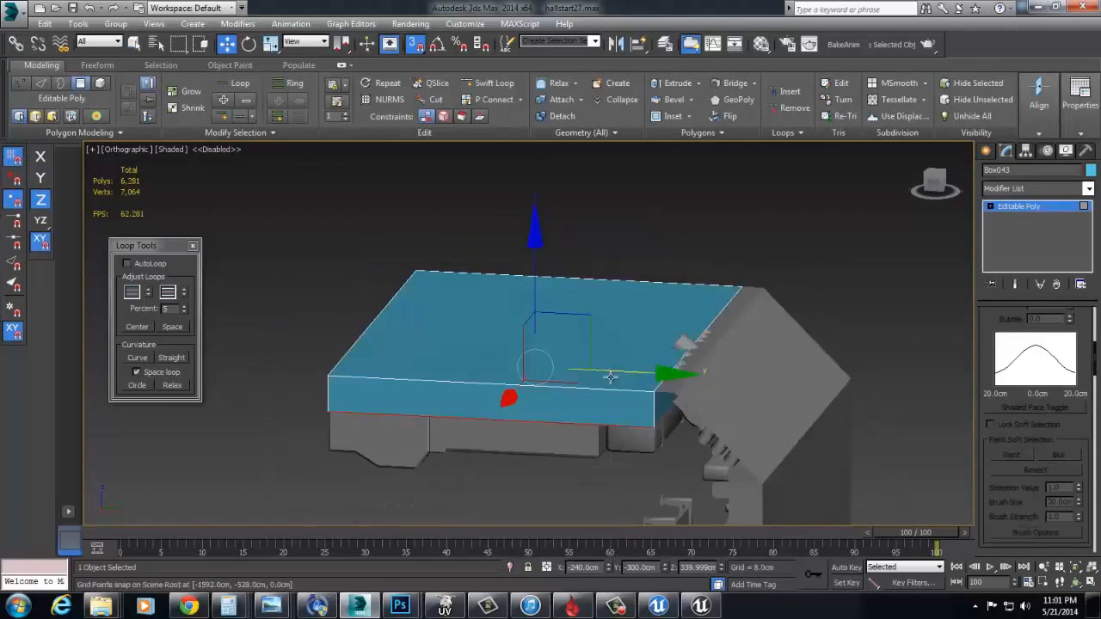
pyautogui.keyDown('alt'); pyautogui.moveTo(666, 393); pyautogui.dragTo(784, 346, button='middle'); pyautogui.keyUp('alt')
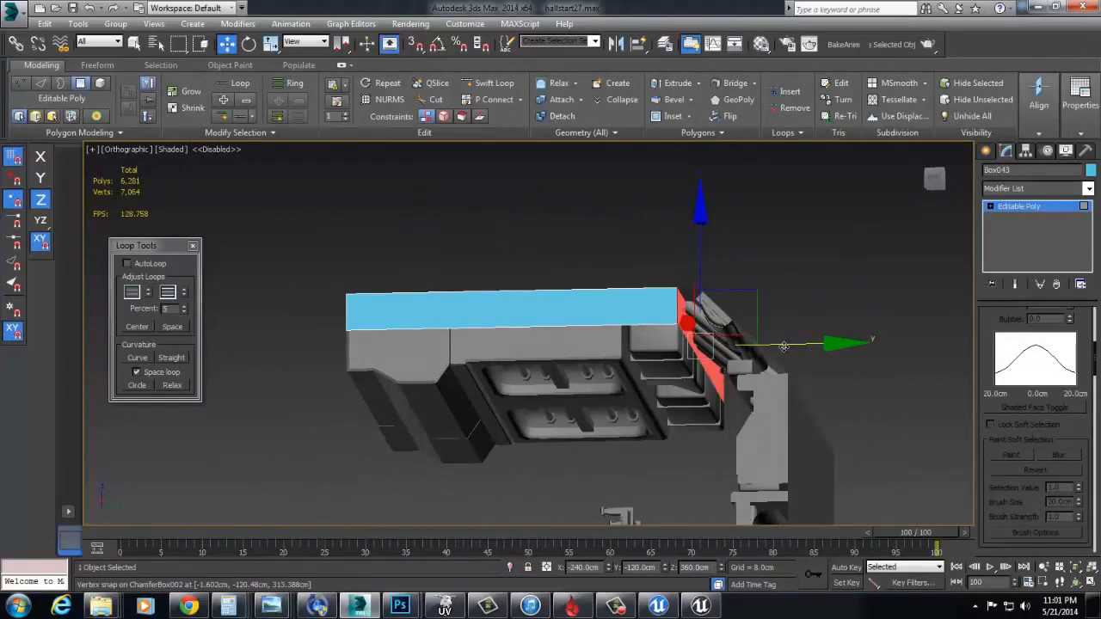
pyautogui.keyDown('alt'); pyautogui.moveTo(599, 315); pyautogui.dragTo(606, 337, button='middle'); pyautogui.keyUp('alt')
# Extrude the box's top face upward, and extrude the back side of the new layer outward over the rear wall
pyautogui.rightClick(605, 337)
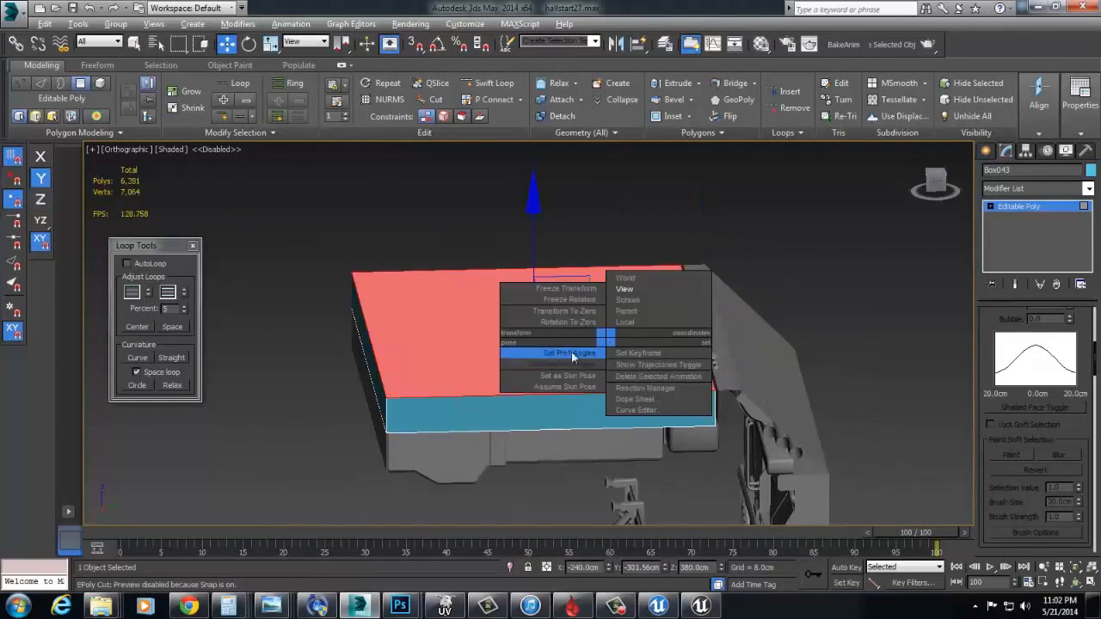
pyautogui.scroll(-10, 1020, 426)
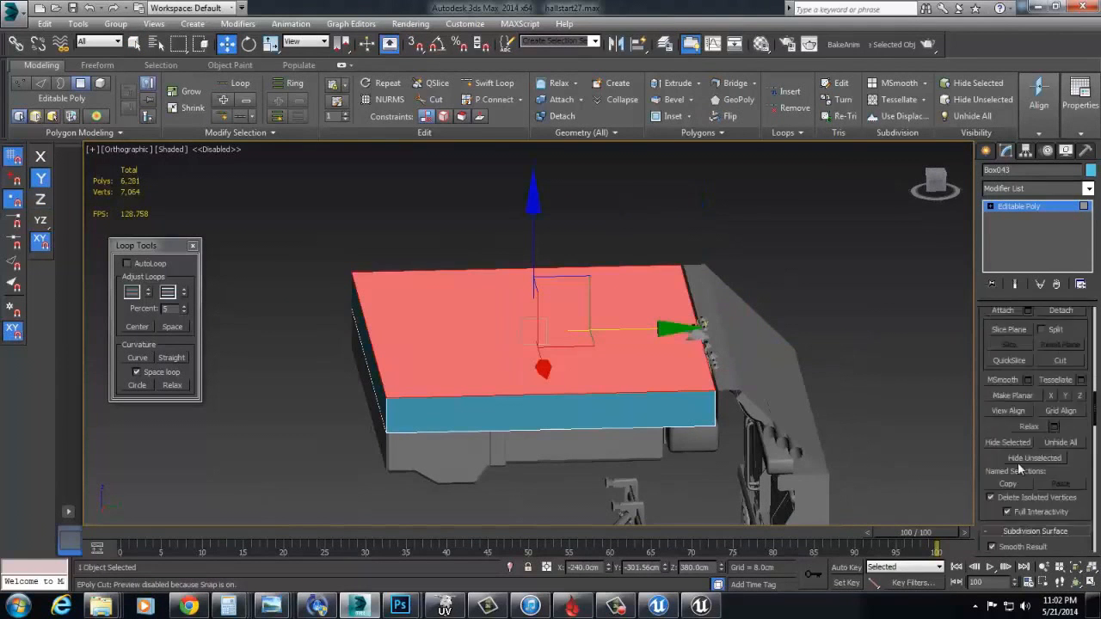
pyautogui.scroll(8, 1028, 483)
pyautogui.click(1005, 353)
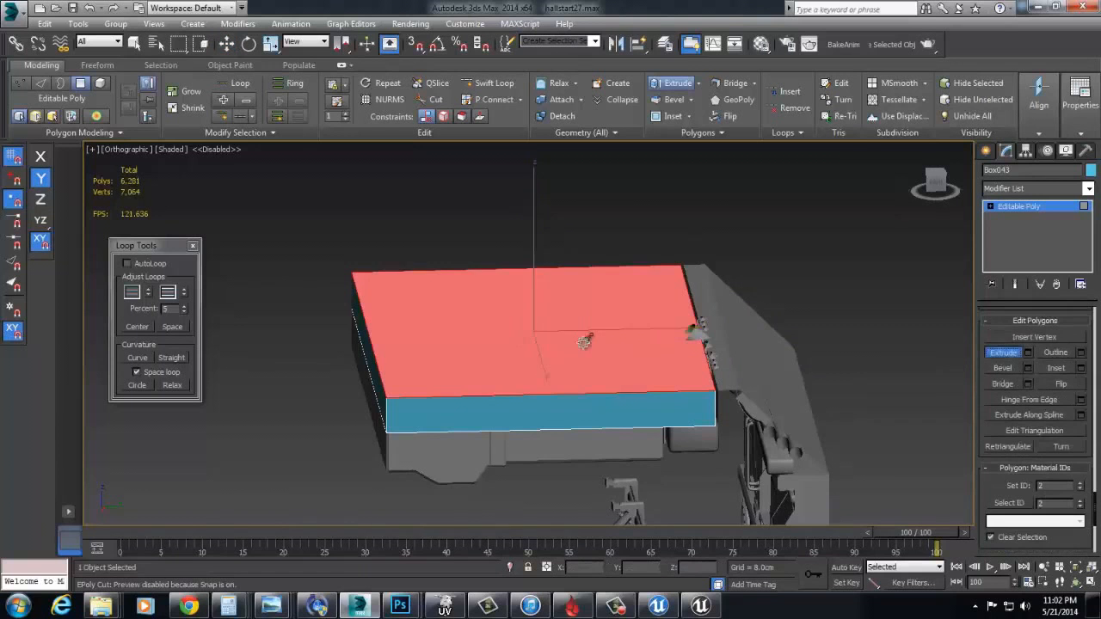
pyautogui.keyDown('alt'); pyautogui.moveTo(585, 325); pyautogui.dragTo(588, 332, button='middle'); pyautogui.keyUp('alt')
pyautogui.moveTo(681, 351); pyautogui.dragTo(698, 332)
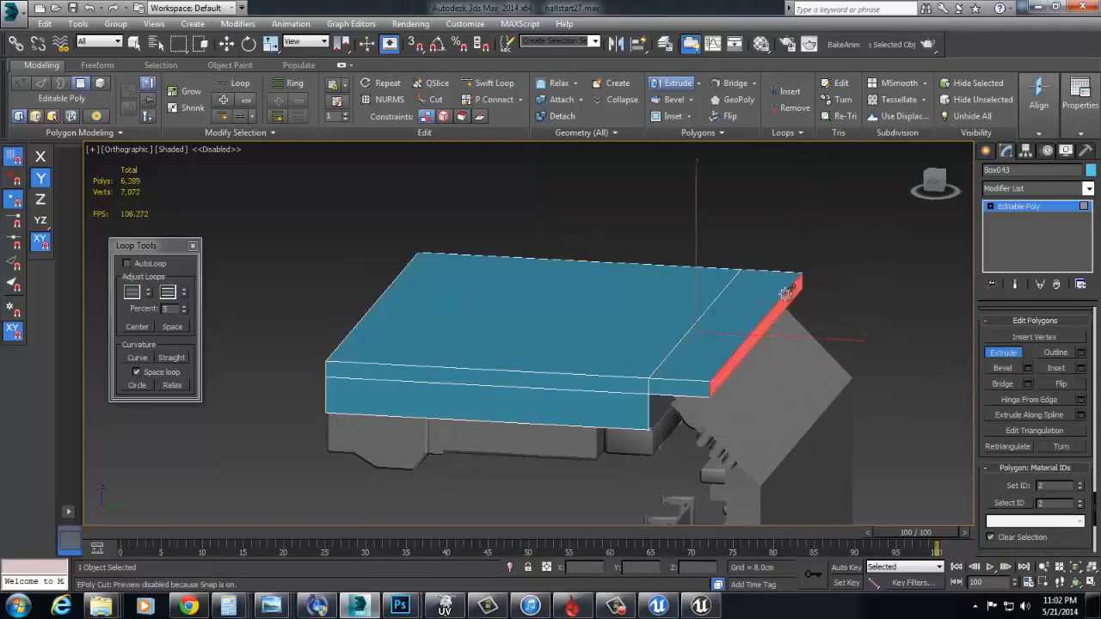
pyautogui.keyDown('alt'); pyautogui.moveTo(851, 377); pyautogui.dragTo(524, 317, button='middle'); pyautogui.keyUp('alt')
# Delete the bottom polygon of the roof box where it rests on the ceiling, and leave polygon editing
pyautogui.click(1007, 214)
pyautogui.keyDown('alt'); pyautogui.moveTo(535, 280); pyautogui.dragTo(563, 215, button='middle'); pyautogui.keyUp('alt')
pyautogui.press('4')
pyautogui.click(620, 306)
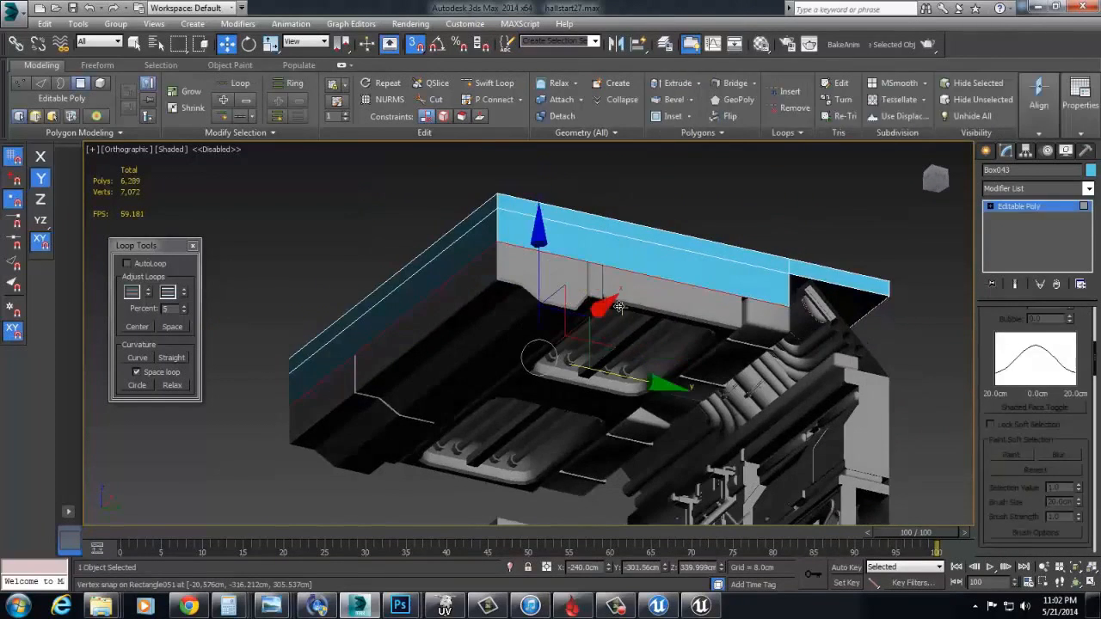
pyautogui.press('Delete')
pyautogui.keyDown('alt'); pyautogui.moveTo(619, 306); pyautogui.dragTo(667, 352, button='middle'); pyautogui.keyUp('alt')
pyautogui.click(1028, 257)
pyautogui.keyDown('alt'); pyautogui.moveTo(668, 259); pyautogui.dragTo(788, 312, button='middle'); pyautogui.keyUp('alt')
pyautogui.scroll(-4, 452, 357)
pyautogui.keyDown('alt'); pyautogui.moveTo(453, 357); pyautogui.dragTo(259, 250, button='middle'); pyautogui.keyUp('alt')
pyautogui.scroll(4, 499, 339)
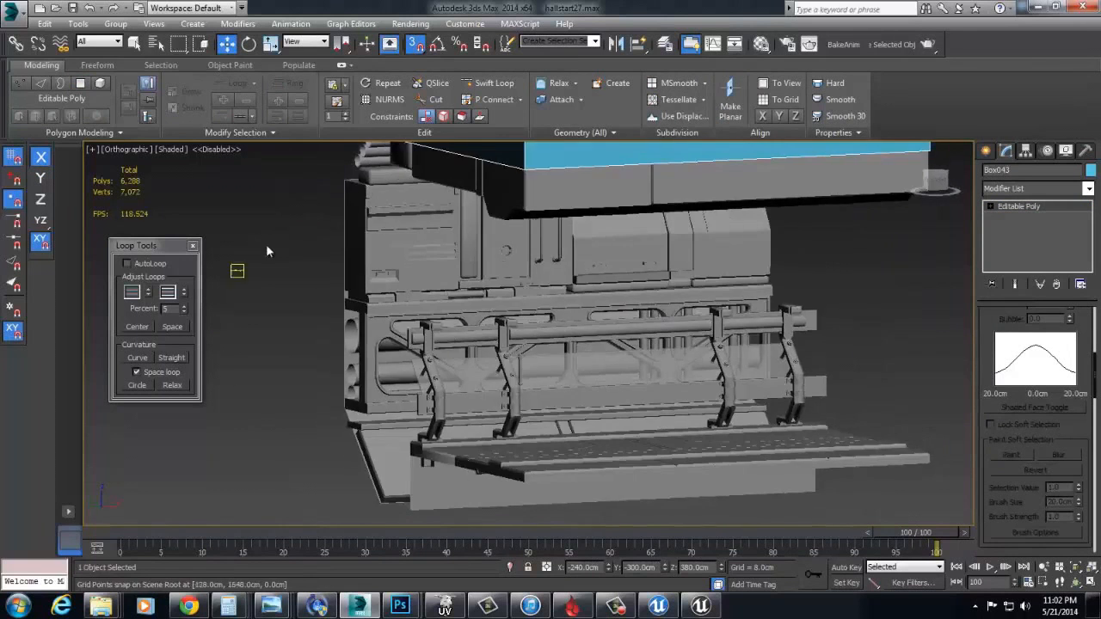
pyautogui.keyDown('alt'); pyautogui.moveTo(633, 344); pyautogui.dragTo(621, 244, button='middle'); pyautogui.keyUp('alt')
pyautogui.click(14, 14)
pyautogui.moveTo(86, 220)
pyautogui.click(160, 113)
pyautogui.click(1063, 573)
# Assign the 03 - Default material to the hall module and the roof box
pyautogui.press('m')
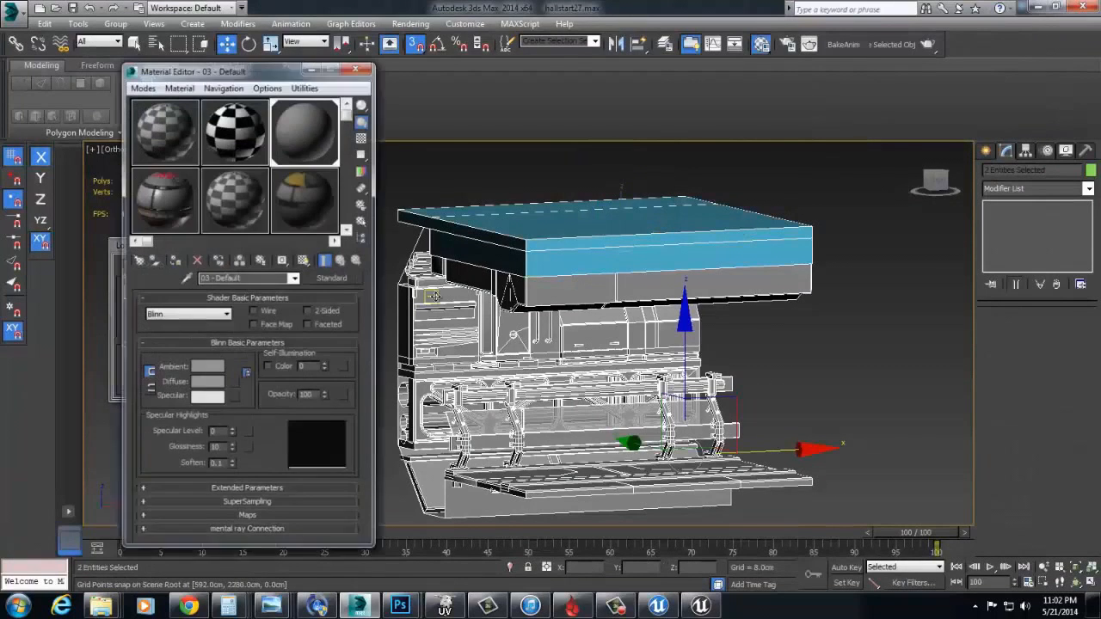
pyautogui.click(356, 67)
pyautogui.keyDown('alt'); pyautogui.moveTo(465, 207); pyautogui.dragTo(516, 193, button='middle'); pyautogui.keyUp('alt')
# Export the selected hall module with its roof box, overwriting the existing export file
pyautogui.click(10, 12)
pyautogui.moveTo(85, 226)
pyautogui.click(177, 125)
pyautogui.doubleClick(204, 79)
pyautogui.click(577, 348)
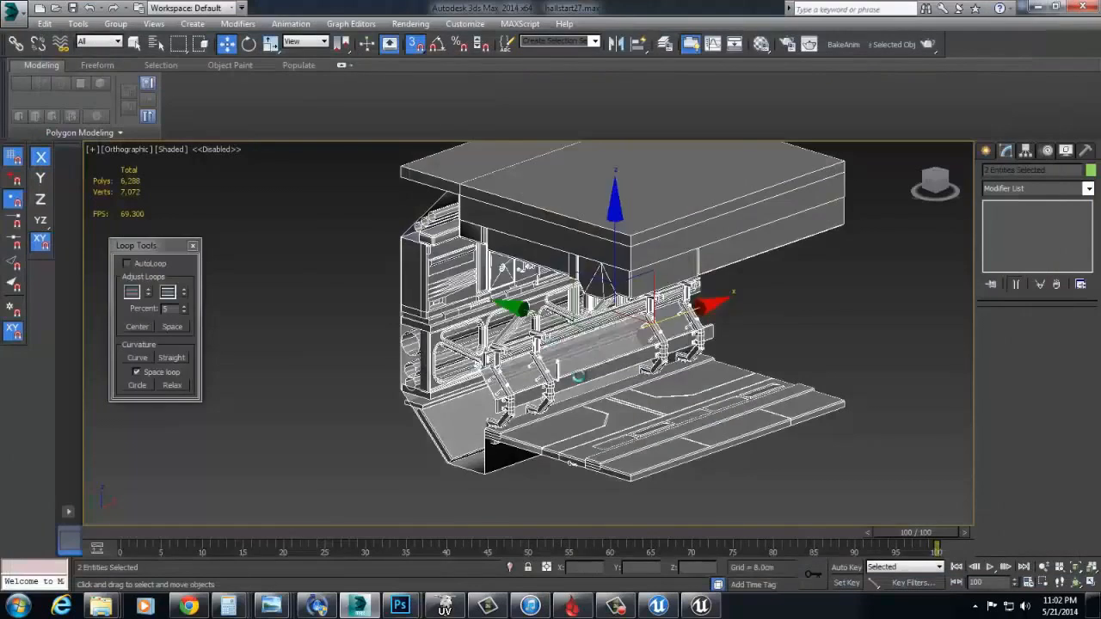
pyautogui.click(652, 550)
pyautogui.click(768, 513)
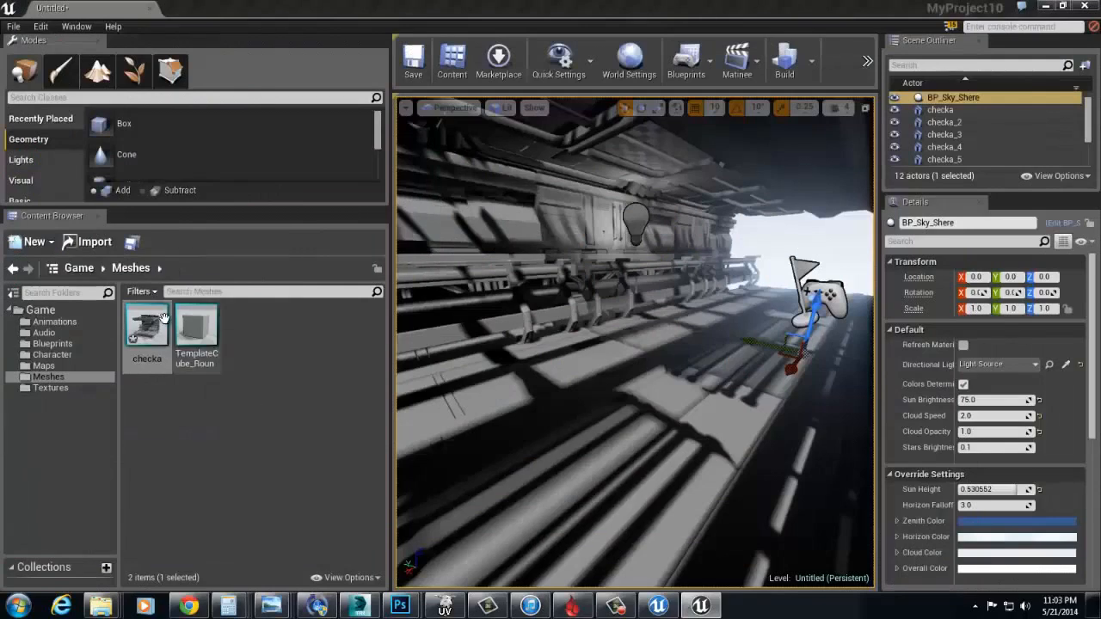
# Switch to the Unreal Editor and reimport the checka mesh so the corridor uses the updated module
pyautogui.rightClick(163, 318)
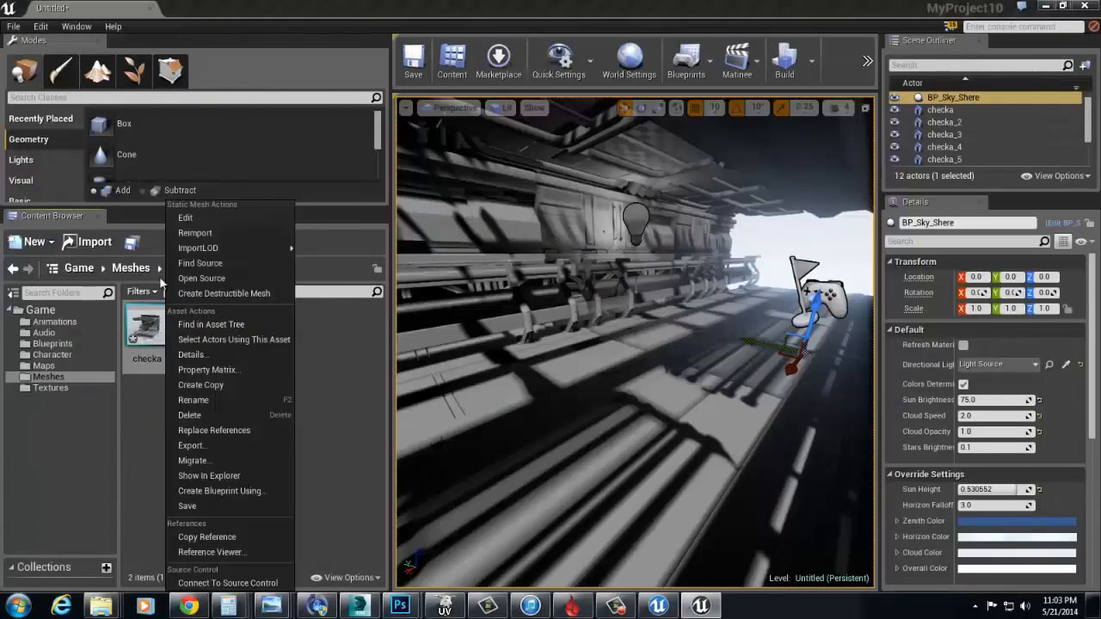
pyautogui.click(208, 233)
pyautogui.moveTo(770, 258); pyautogui.dragTo(774, 256, button='right')
pyautogui.press('s')
pyautogui.press('w')
# Duplicate the point light inside the corridor and place the copy further along the corridor
pyautogui.click(642, 284)
pyautogui.moveTo(641, 284)
pyautogui.mouseDown(button='right')
pyautogui.moveTo(627, 287)
pyautogui.moveTo(631, 268)
pyautogui.mouseUp(button='right')
pyautogui.keyDown('alt'); pyautogui.moveTo(635, 269); pyautogui.dragTo(356, 286); pyautogui.keyUp('alt')
pyautogui.moveTo(509, 302); pyautogui.dragTo(508, 302, button='right')
pyautogui.press('s')
# Try to light the opposite side by duplicating point lights across the corridor
pyautogui.keyDown('alt'); pyautogui.moveTo(511, 323); pyautogui.dragTo(688, 328); pyautogui.keyUp('alt')
pyautogui.press('w')
pyautogui.moveTo(713, 332); pyautogui.dragTo(713, 332, button='right')
pyautogui.press('s')
pyautogui.moveTo(675, 285); pyautogui.dragTo(690, 287)
pyautogui.press('s')
pyautogui.moveTo(612, 311); pyautogui.dragTo(611, 312, button='right')
# Move PointLight_4 along the Y axis to -280, then delete it
pyautogui.click(660, 471)
pyautogui.click(676, 276)
pyautogui.moveTo(671, 274); pyautogui.dragTo(724, 295)
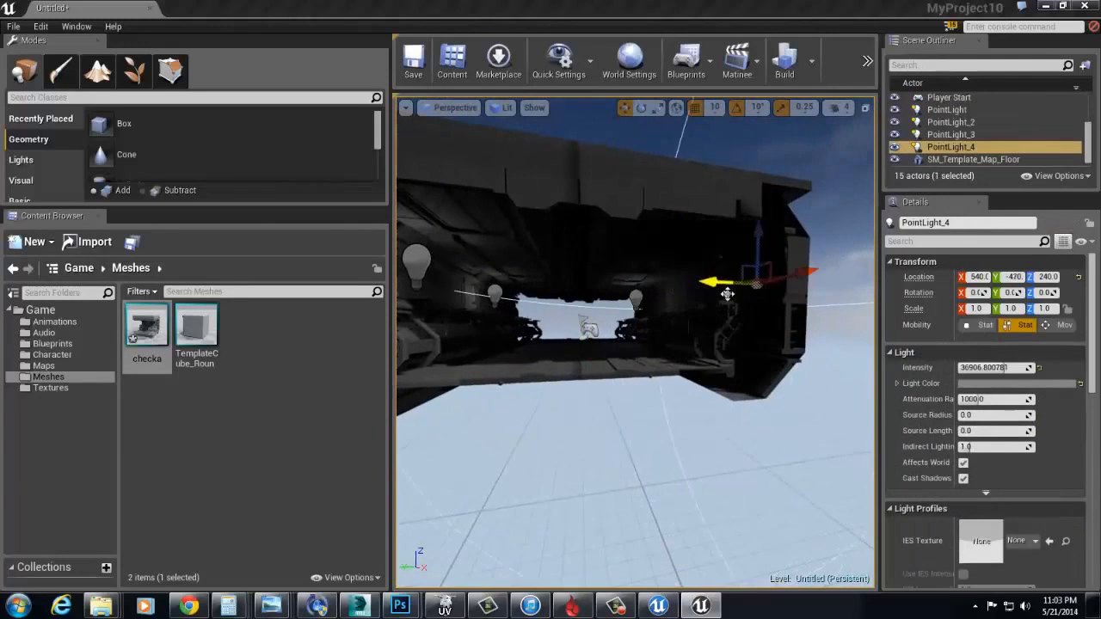
pyautogui.moveTo(856, 310); pyautogui.dragTo(839, 301)
pyautogui.moveTo(810, 287); pyautogui.dragTo(811, 287, button='right')
pyautogui.press('s')
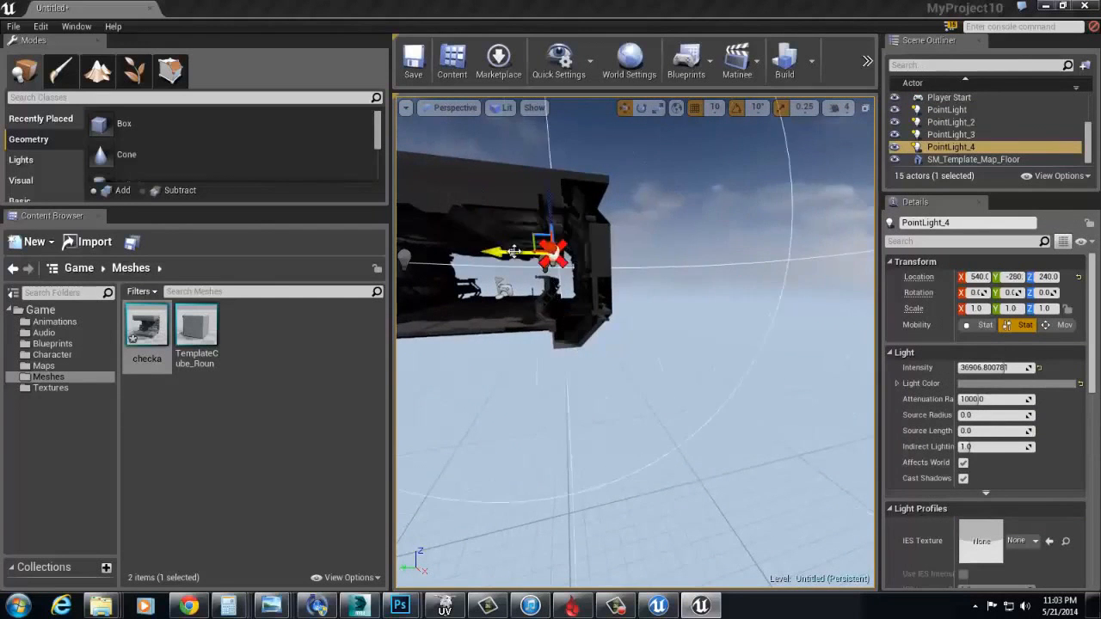
pyautogui.moveTo(494, 275); pyautogui.dragTo(567, 275, button='right')
pyautogui.scroll(3, 700, 269)
pyautogui.press('Delete')
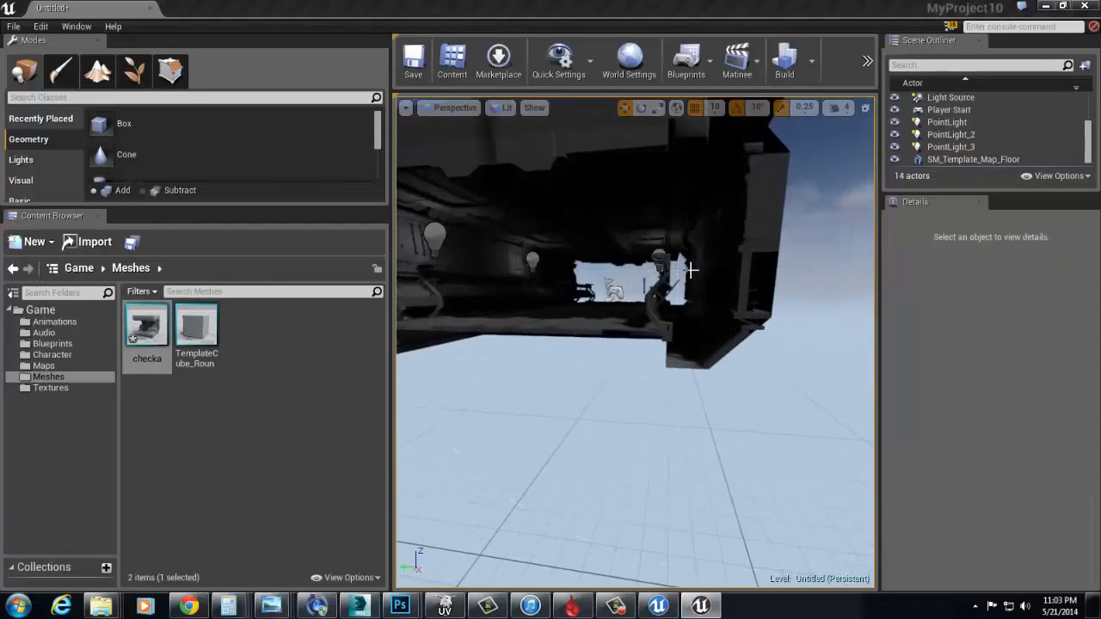
# Select PointLight_3 inside the corridor and delete it
pyautogui.click(436, 234)
pyautogui.click(658, 256)
pyautogui.press('w')
pyautogui.moveTo(658, 256)
pyautogui.mouseDown(button='right')
pyautogui.moveTo(680, 269)
pyautogui.moveTo(659, 271)
pyautogui.mouseUp(button='right')
pyautogui.click(661, 271)
pyautogui.scroll(1, 619, 286)
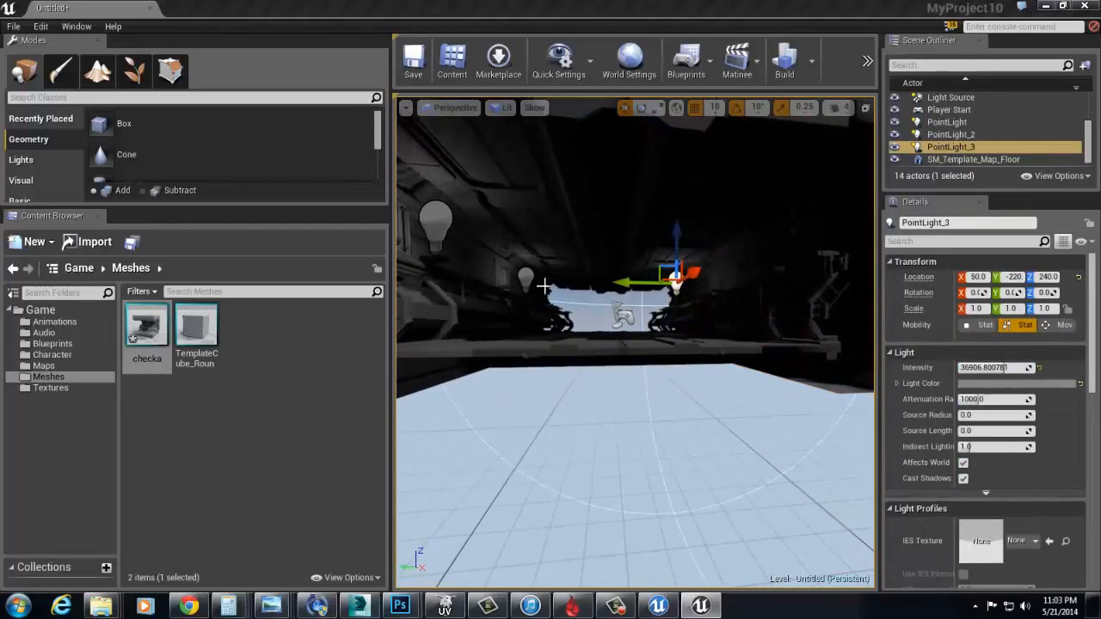
pyautogui.moveTo(560, 288)
pyautogui.mouseDown(button='right')
pyautogui.moveTo(568, 273)
pyautogui.moveTo(560, 287)
pyautogui.mouseUp(button='right')
pyautogui.scroll(3, 560, 287)
pyautogui.scroll(-3, 560, 287)
pyautogui.scroll(3, 562, 289)
pyautogui.press('Delete')
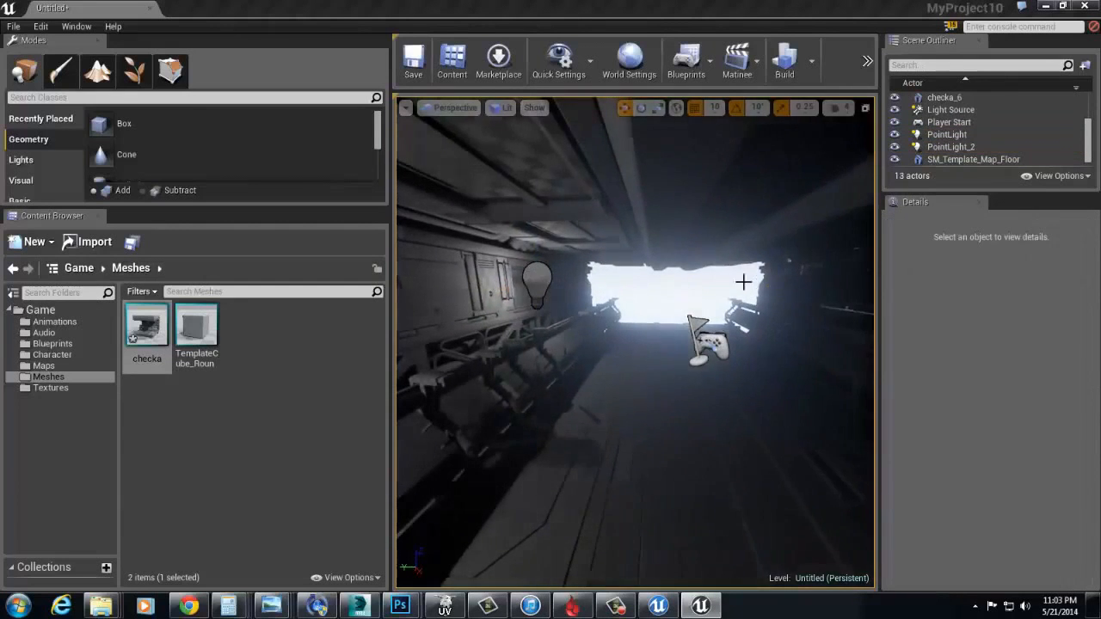
# Select PointLight and PointLight_2 together and move them toward one corridor wall, to Y 250
pyautogui.moveTo(821, 278); pyautogui.dragTo(735, 287, button='right')
pyautogui.scroll(-3, 735, 287)
pyautogui.scroll(3, 734, 288)
pyautogui.click(747, 188)
pyautogui.keyDown('ctrl'); pyautogui.click(770, 170); pyautogui.keyUp('ctrl')
pyautogui.moveTo(771, 169); pyautogui.dragTo(740, 197, button='right')
pyautogui.moveTo(489, 302); pyautogui.dragTo(743, 304)
pyautogui.moveTo(743, 303)
pyautogui.mouseDown(button='right')
pyautogui.moveTo(760, 327)
pyautogui.moveTo(754, 307)
pyautogui.mouseUp(button='right')
pyautogui.moveTo(592, 321); pyautogui.dragTo(435, 322)
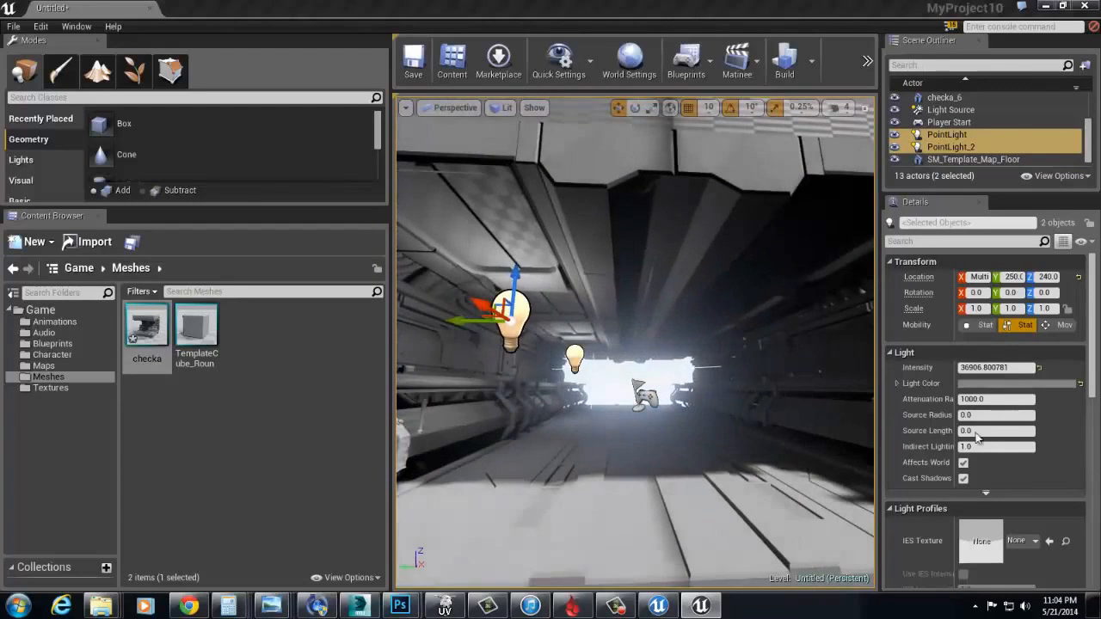
# Set both lights' attenuation radius to 500 and duplicate the pair across the corridor to Y -270
pyautogui.write('500')
pyautogui.press('Return')
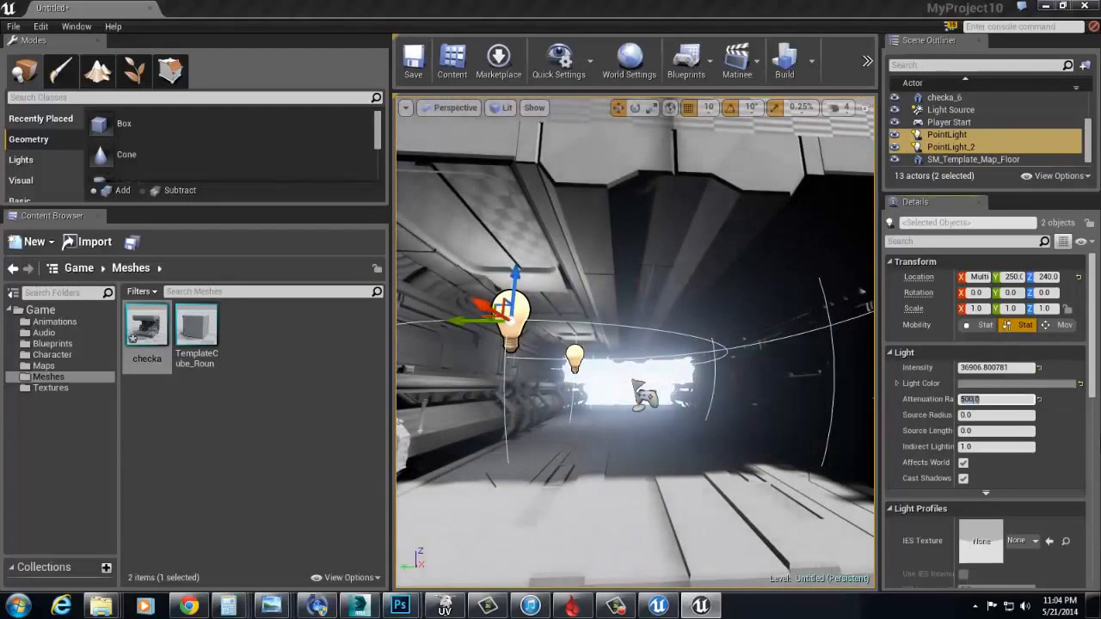
pyautogui.keyDown('alt'); pyautogui.moveTo(428, 328); pyautogui.dragTo(778, 342); pyautogui.keyUp('alt')
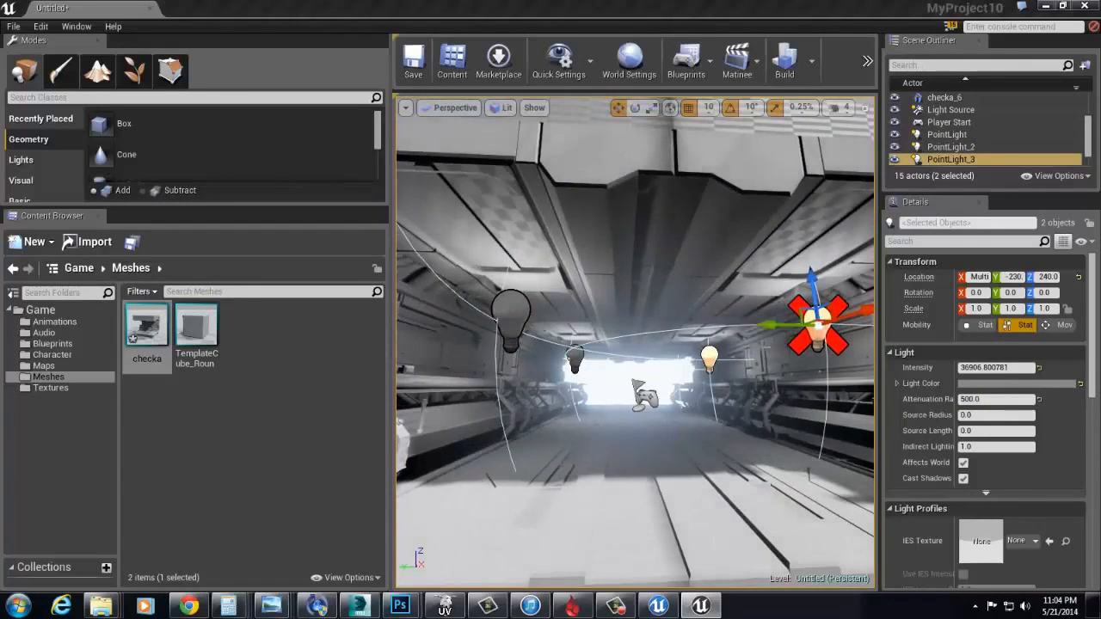
pyautogui.moveTo(757, 334); pyautogui.dragTo(759, 335, button='right')
pyautogui.press('d')
pyautogui.moveTo(694, 323); pyautogui.dragTo(716, 324)
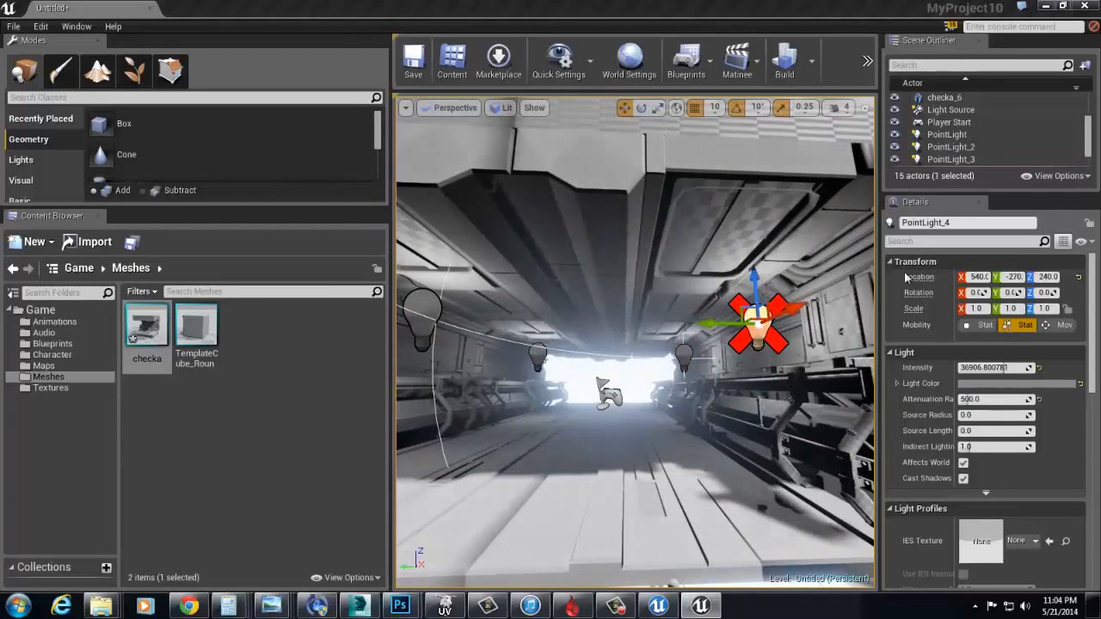
# Try raising PointLight_4 above the corridor roof to Z 540, then undo the move
pyautogui.keyDown('shift'); pyautogui.moveTo(756, 254); pyautogui.dragTo(719, 267); pyautogui.keyUp('shift')
pyautogui.scroll(-2, 1031, 457)
pyautogui.scroll(2, 1031, 457)
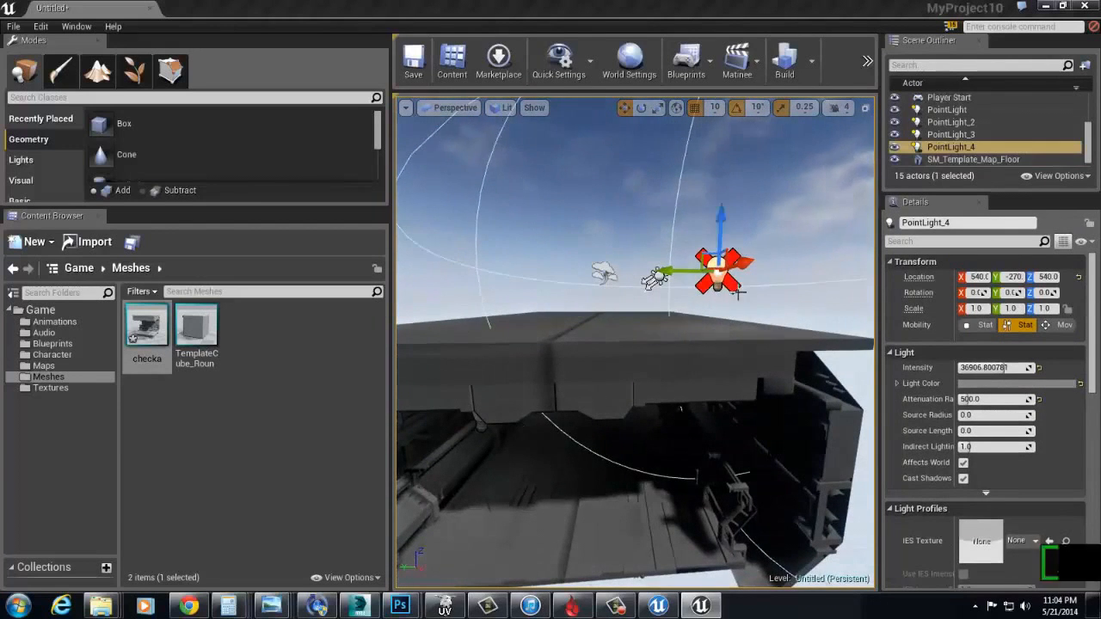
pyautogui.hotkey('ctrl', 'z')
# Build only the lighting for the corridor level
pyautogui.press('w')
pyautogui.moveTo(714, 408); pyautogui.dragTo(715, 408, button='right')
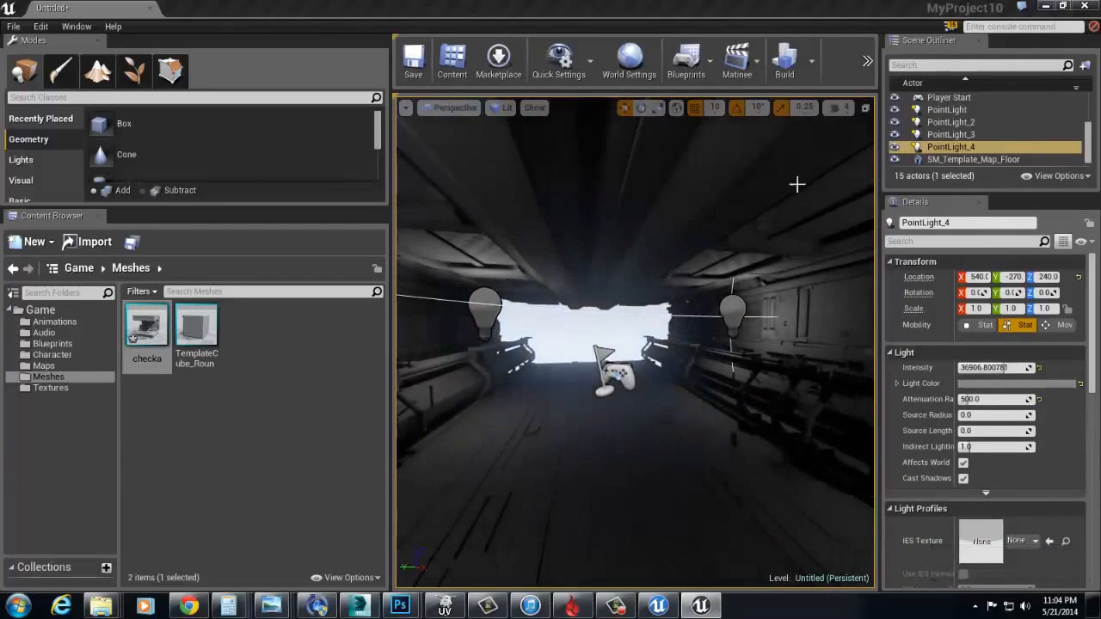
pyautogui.click(811, 61)
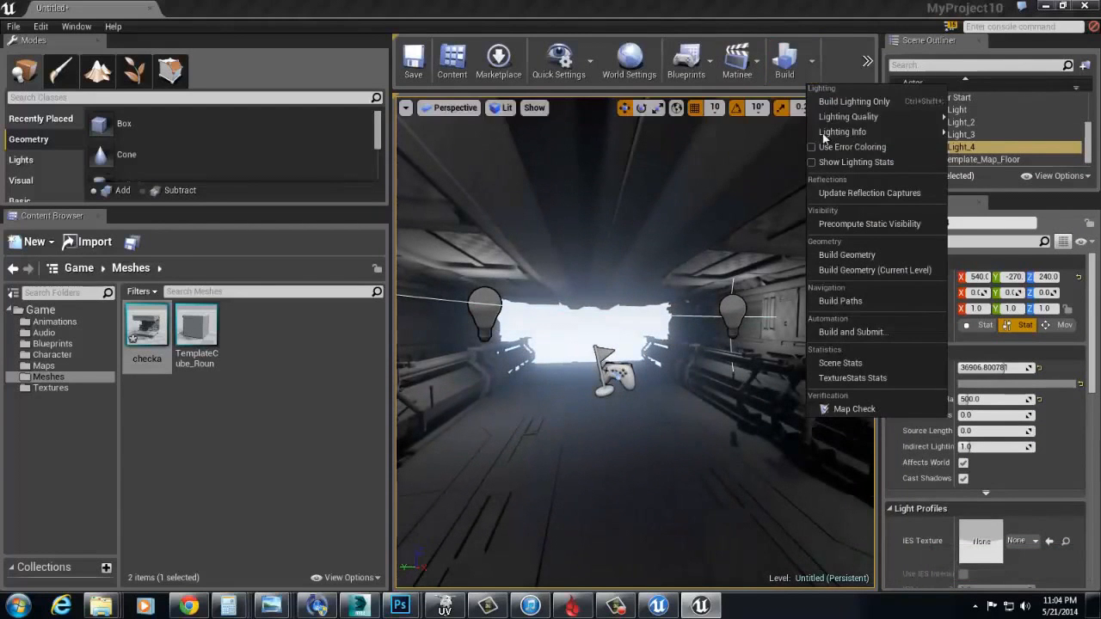
pyautogui.click(877, 102)
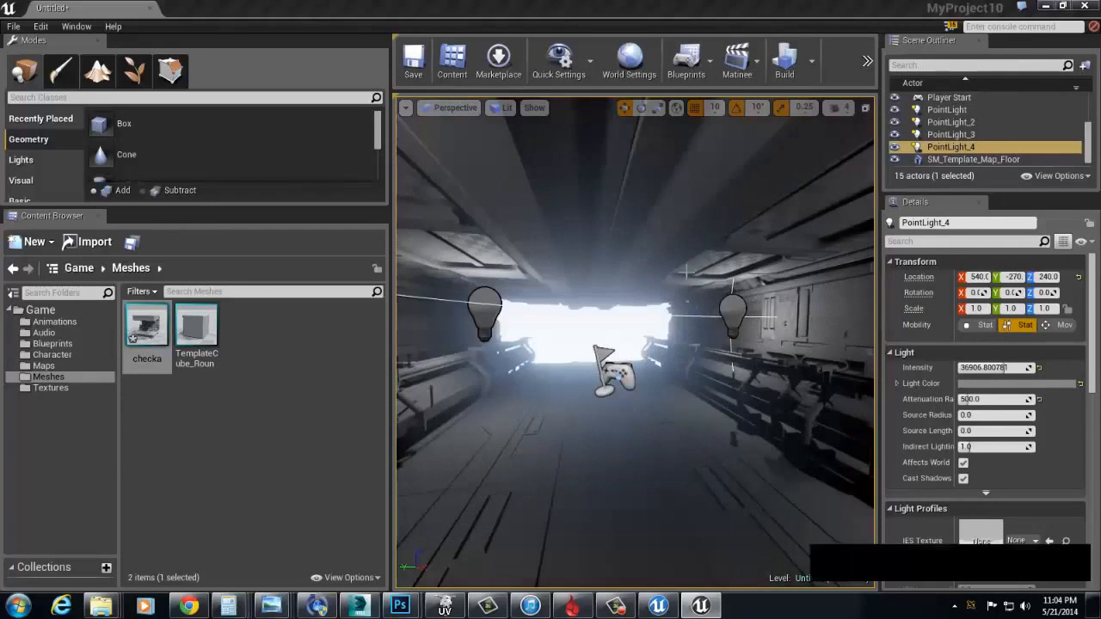
pyautogui.rightClick(556, 350)
pyautogui.moveTo(557, 383); pyautogui.dragTo(558, 385, button='right')
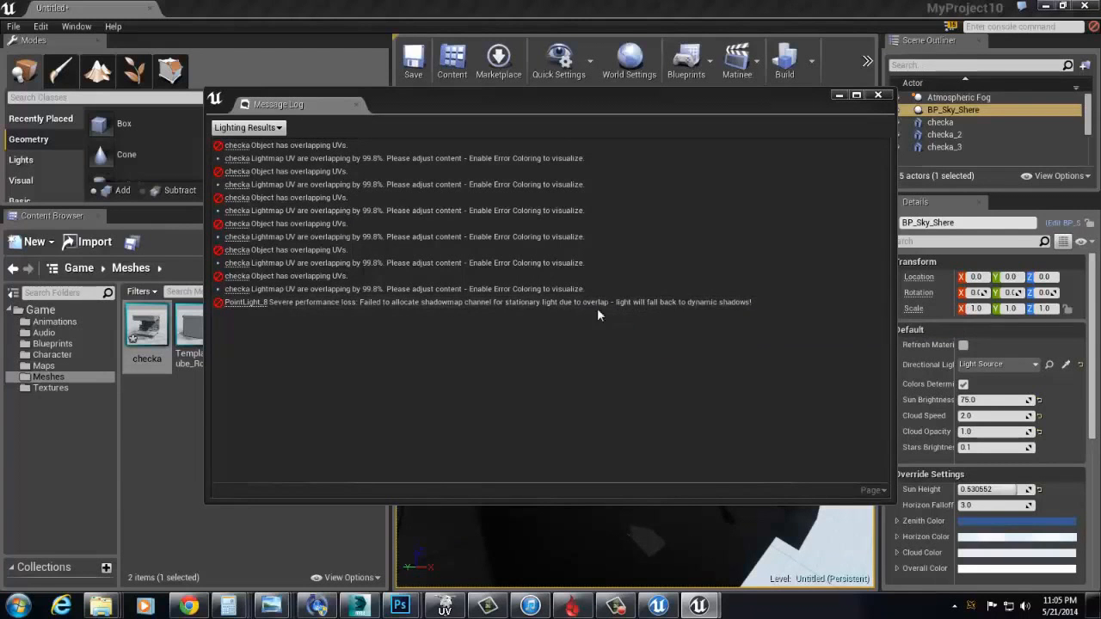
# Select the point light named in the lighting error and try moving it outside the corridor toward X 1230, Y -440
pyautogui.click(240, 302)
pyautogui.moveTo(825, 95); pyautogui.dragTo(440, 335)
pyautogui.click(492, 333)
pyautogui.moveTo(516, 322); pyautogui.dragTo(471, 305, button='right')
pyautogui.moveTo(710, 226); pyautogui.dragTo(761, 270)
pyautogui.moveTo(476, 284); pyautogui.dragTo(515, 277, button='right')
pyautogui.moveTo(703, 239); pyautogui.dragTo(770, 284)
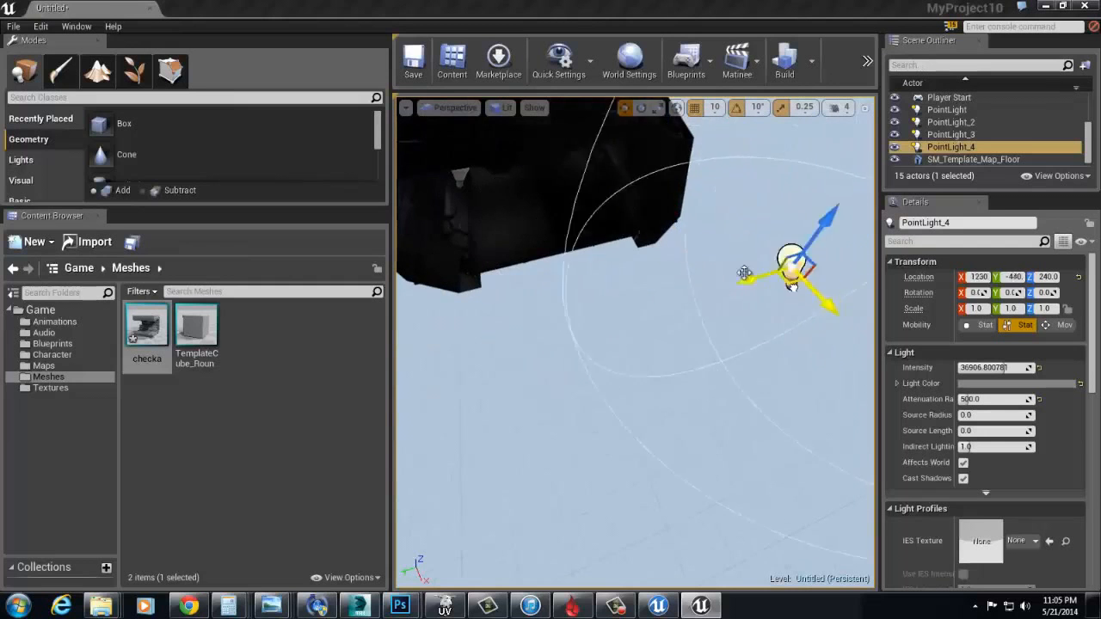
pyautogui.moveTo(648, 231); pyautogui.dragTo(644, 229)
pyautogui.moveTo(644, 229); pyautogui.dragTo(691, 201, button='right')
pyautogui.press('w')
# Select PointLight_2 and PointLight_4 inside the corridor and delete both
pyautogui.click(749, 179)
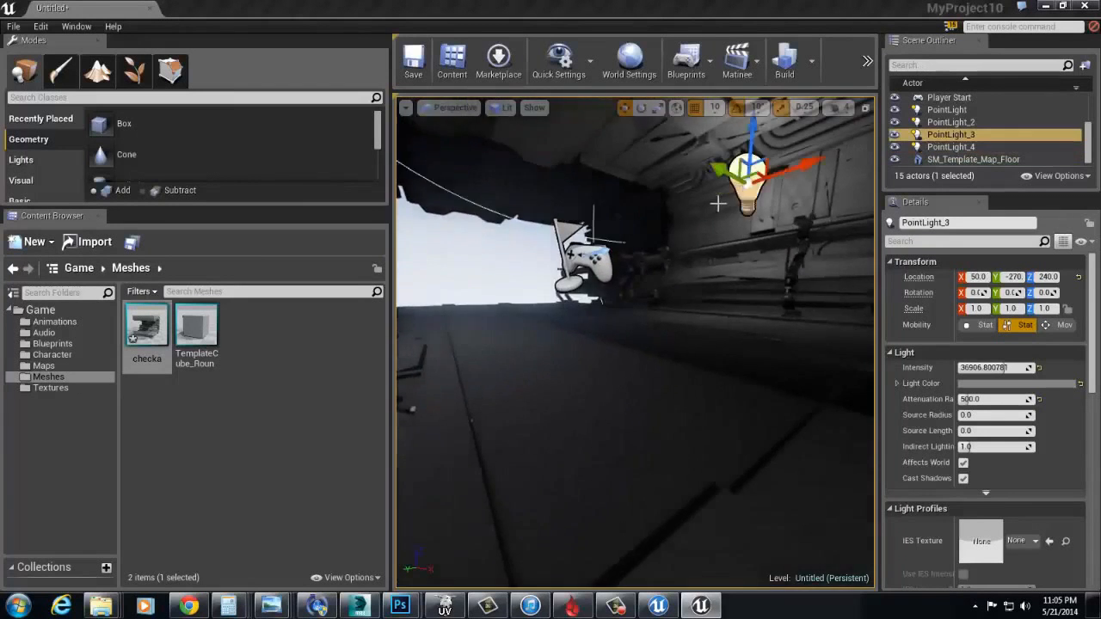
pyautogui.moveTo(749, 179); pyautogui.dragTo(695, 207, button='right')
pyautogui.keyDown('ctrl'); pyautogui.click(629, 206); pyautogui.keyUp('ctrl')
pyautogui.press('s')
pyautogui.moveTo(629, 206); pyautogui.dragTo(649, 204, button='right')
pyautogui.keyDown('ctrl'); pyautogui.click(442, 277); pyautogui.keyUp('ctrl')
pyautogui.press('Delete')
# Select PointLight and PointLight_3 together and move the pair along the corridor to X -200
pyautogui.click(609, 297)
pyautogui.keyDown('ctrl'); pyautogui.click(463, 295); pyautogui.keyUp('ctrl')
pyautogui.moveTo(526, 301)
pyautogui.mouseDown(button='right')
pyautogui.moveTo(412, 284)
pyautogui.moveTo(542, 303)
pyautogui.mouseUp(button='right')
pyautogui.press('w')
pyautogui.moveTo(600, 246); pyautogui.dragTo(671, 245)
pyautogui.press('f')
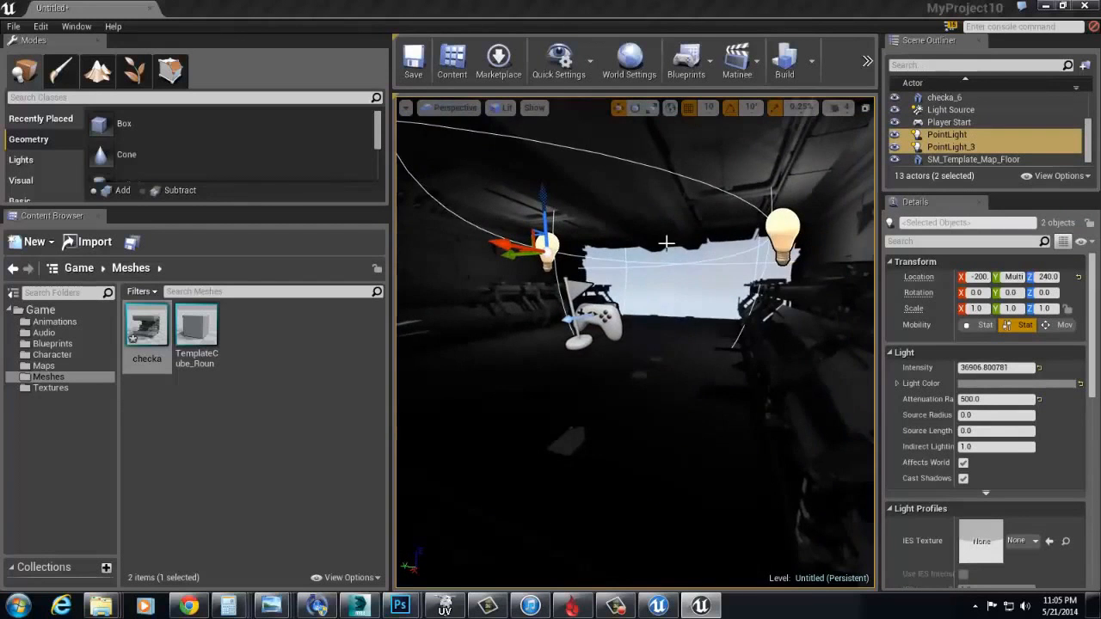
pyautogui.moveTo(573, 246); pyautogui.dragTo(568, 242, button='right')
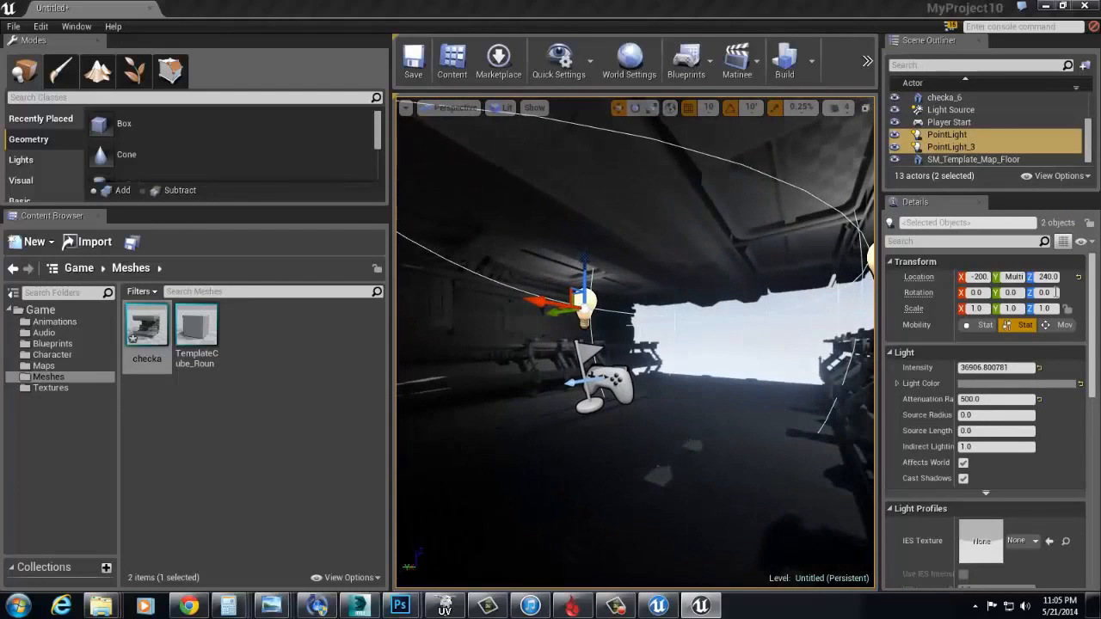
# Set the attenuation radius of both selected point lights to 250
pyautogui.moveTo(1095, 394); pyautogui.dragTo(1100, 316)
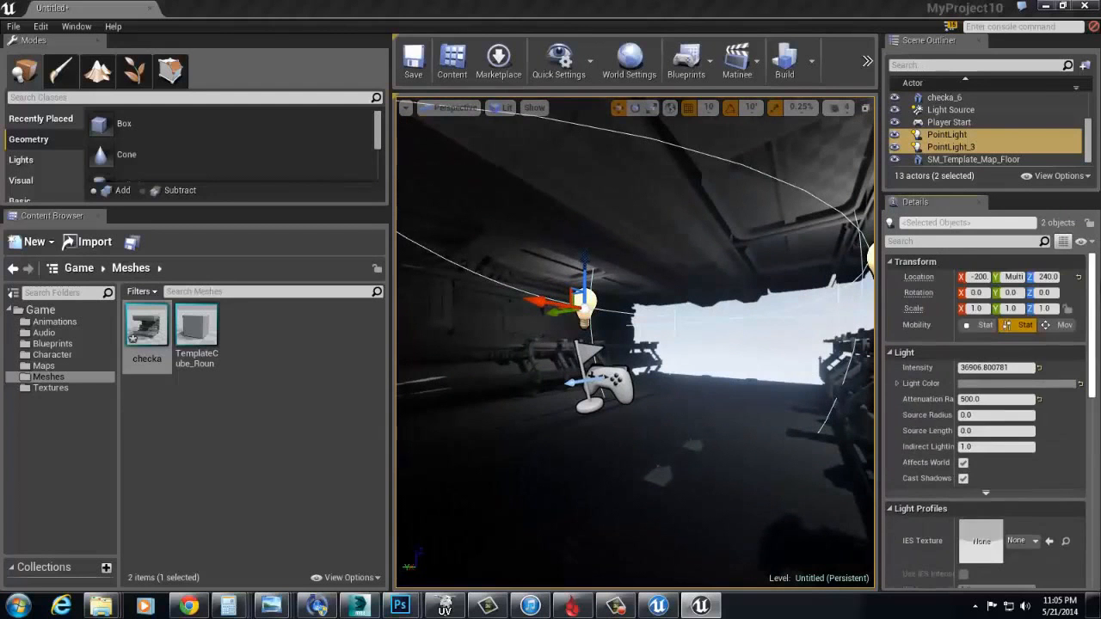
pyautogui.scroll(-10, 1058, 464)
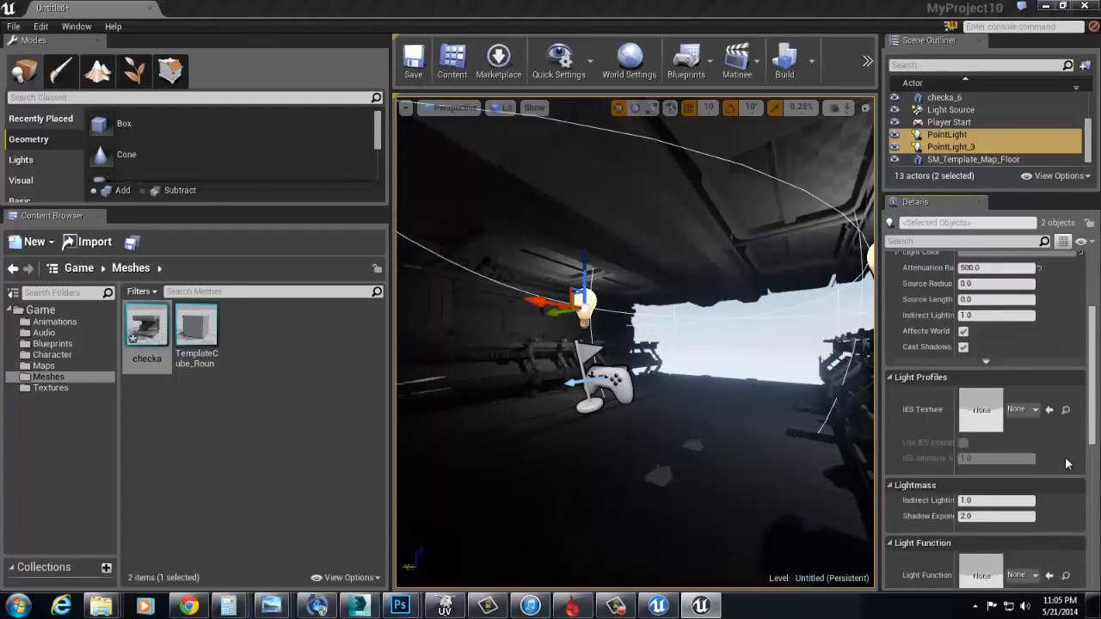
pyautogui.scroll(7, 987, 506)
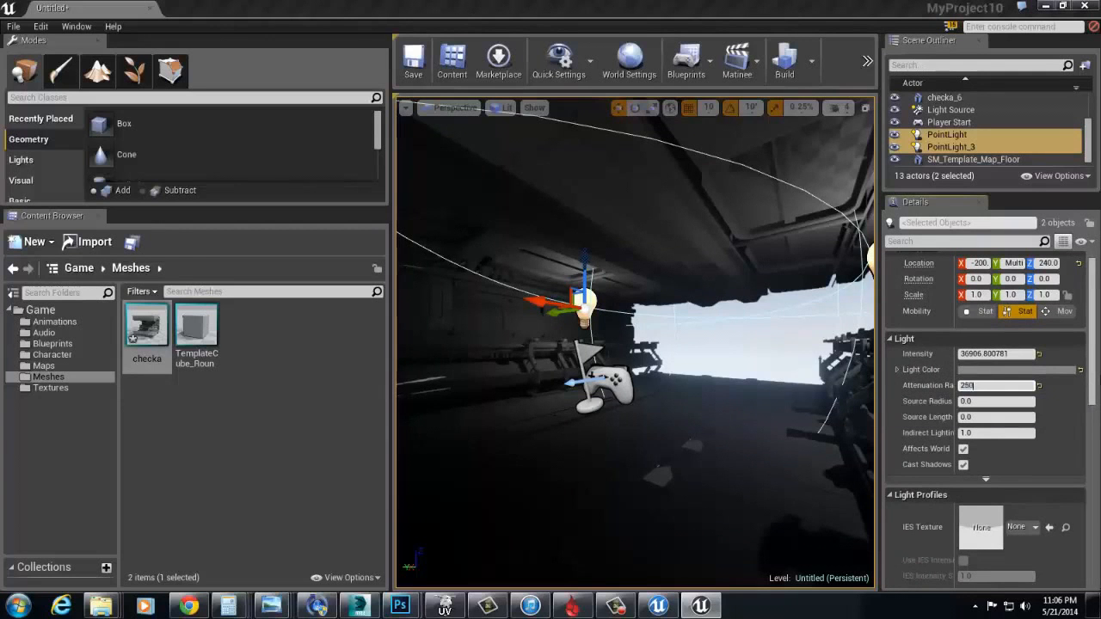
pyautogui.write('0')
pyautogui.press('Return')
pyautogui.click(1013, 355)
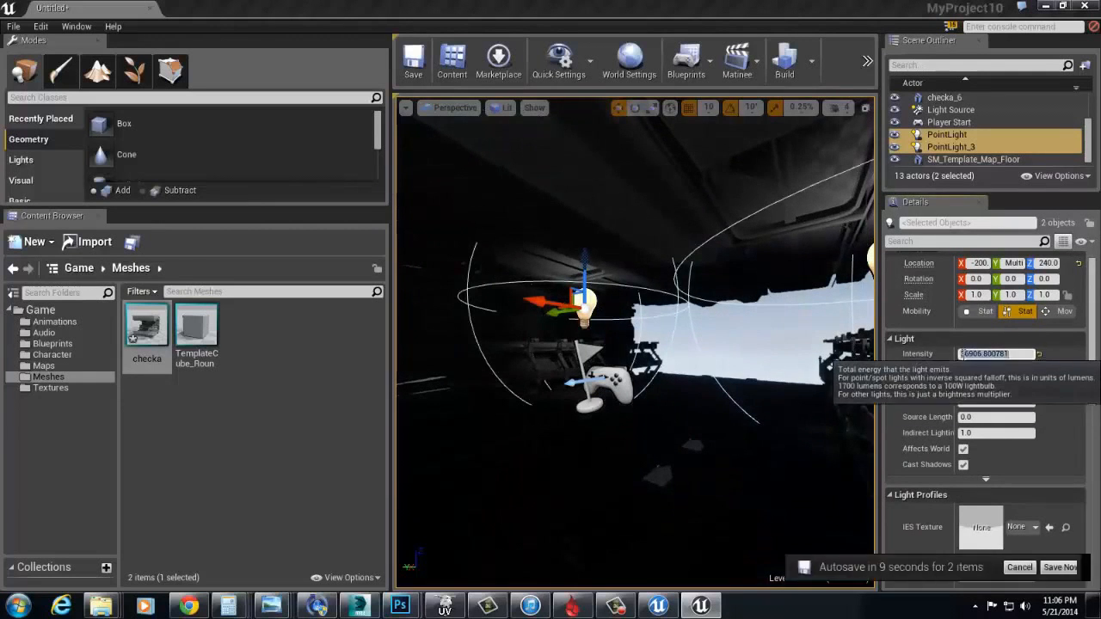
# Duplicate the point light pair twice along the corridor, placing the last copy at X 640
pyautogui.moveTo(659, 331); pyautogui.dragTo(626, 298, button='right')
pyautogui.keyDown('alt'); pyautogui.moveTo(622, 289); pyautogui.dragTo(501, 283); pyautogui.keyUp('alt')
pyautogui.moveTo(542, 287); pyautogui.dragTo(676, 292, button='right')
pyautogui.moveTo(621, 273); pyautogui.dragTo(921, 292)
pyautogui.moveTo(770, 292); pyautogui.dragTo(833, 299, button='right')
pyautogui.keyDown('alt'); pyautogui.moveTo(715, 301); pyautogui.dragTo(969, 298); pyautogui.keyUp('alt')
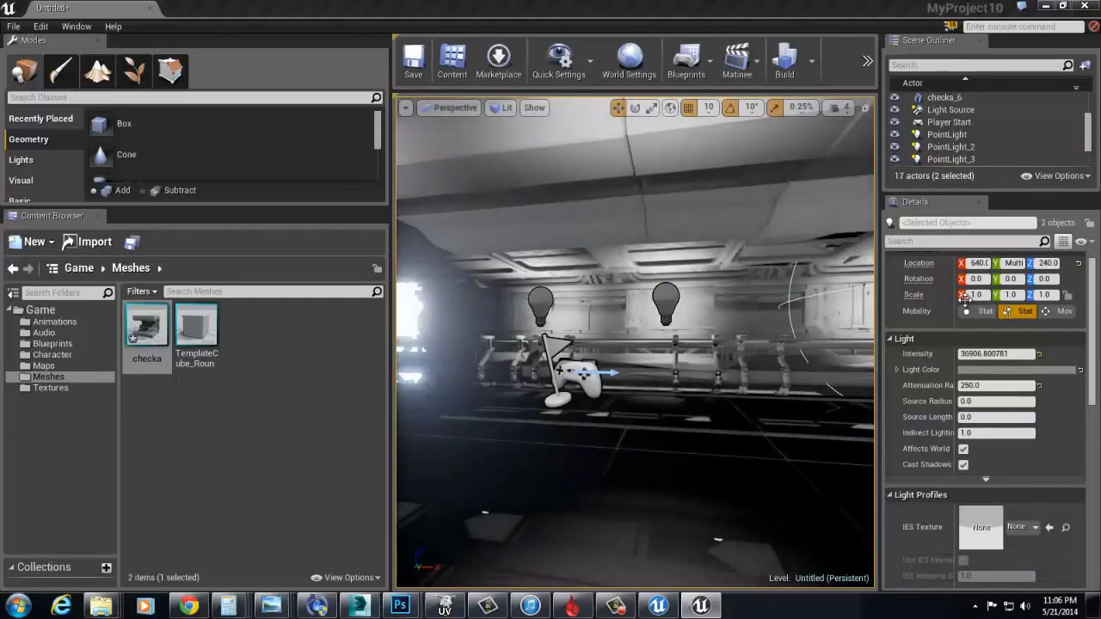
# Select PointLight, PointLight_2 and PointLight_5 along one side and move them closer to their corridor wall
pyautogui.moveTo(684, 296); pyautogui.dragTo(626, 254, button='right')
pyautogui.click(635, 269)
pyautogui.keyDown('ctrl'); pyautogui.click(707, 293); pyautogui.keyUp('ctrl')
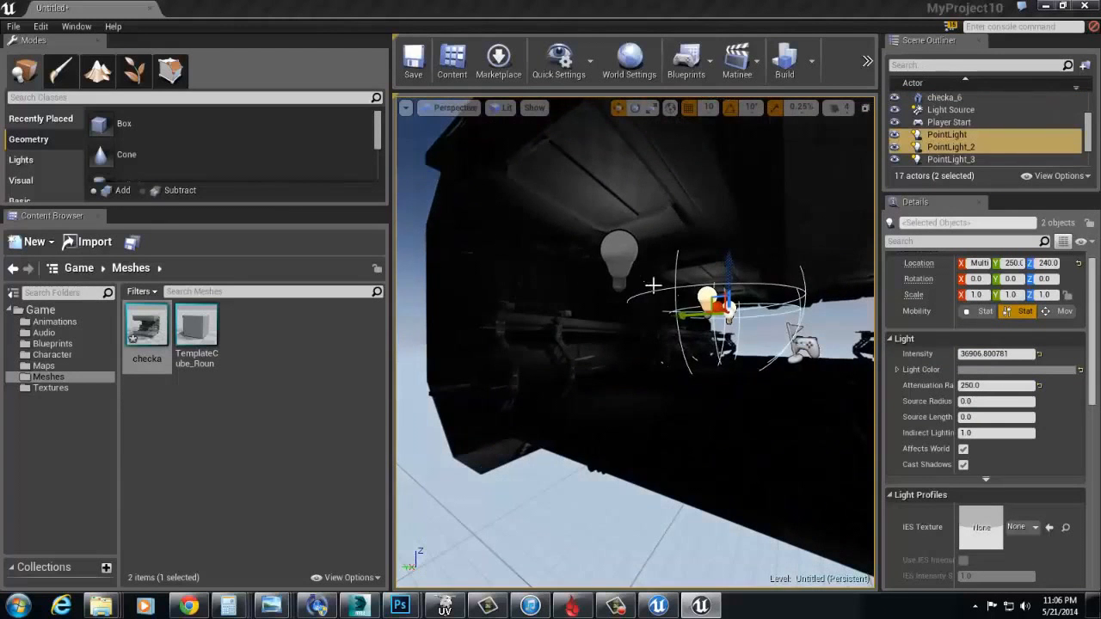
pyautogui.keyDown('ctrl'); pyautogui.click(621, 258); pyautogui.keyUp('ctrl')
pyautogui.moveTo(592, 272); pyautogui.dragTo(557, 294)
# Move PointLight_3, PointLight_4 and PointLight_6 toward the opposite wall to Y -320 and set their attenuation radius to 350
pyautogui.moveTo(557, 294); pyautogui.dragTo(656, 228, button='right')
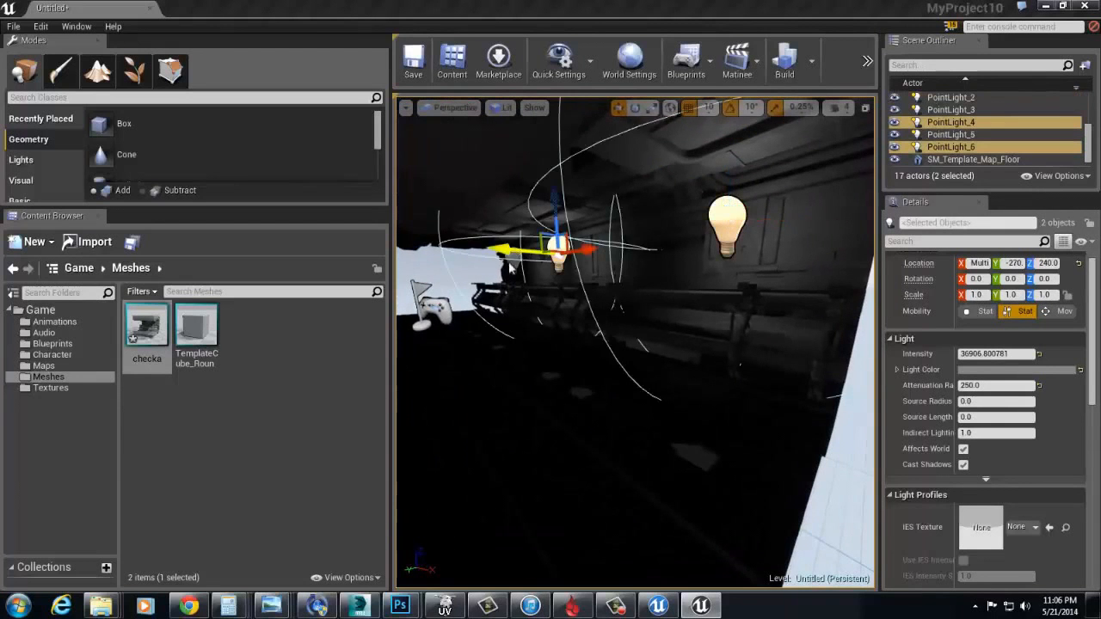
pyautogui.moveTo(476, 258); pyautogui.dragTo(492, 259)
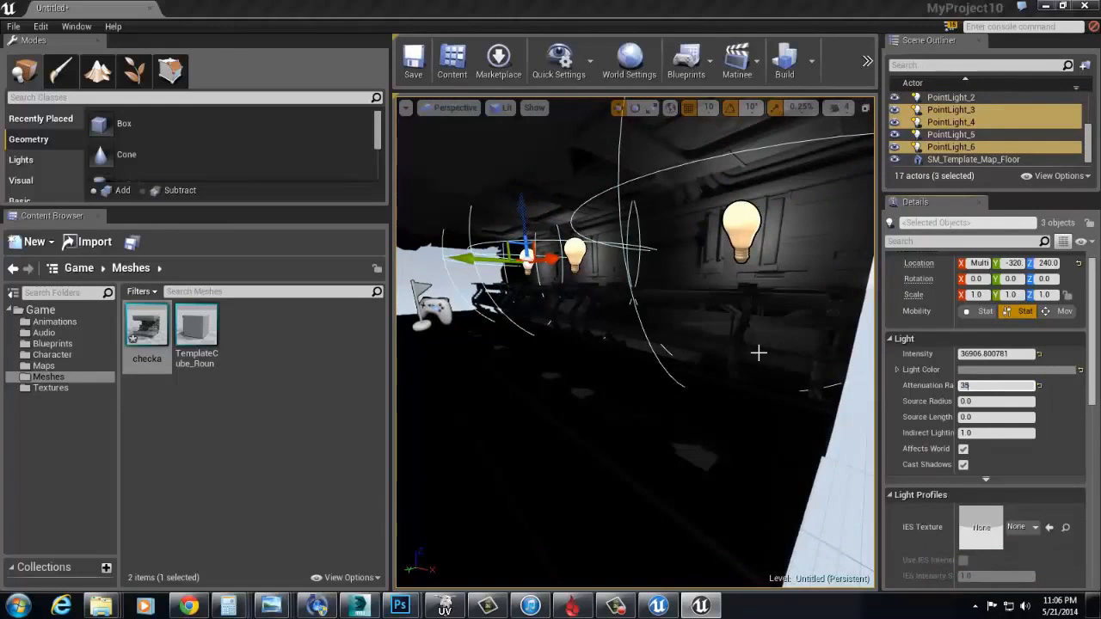
pyautogui.moveTo(679, 333); pyautogui.dragTo(646, 333, button='right')
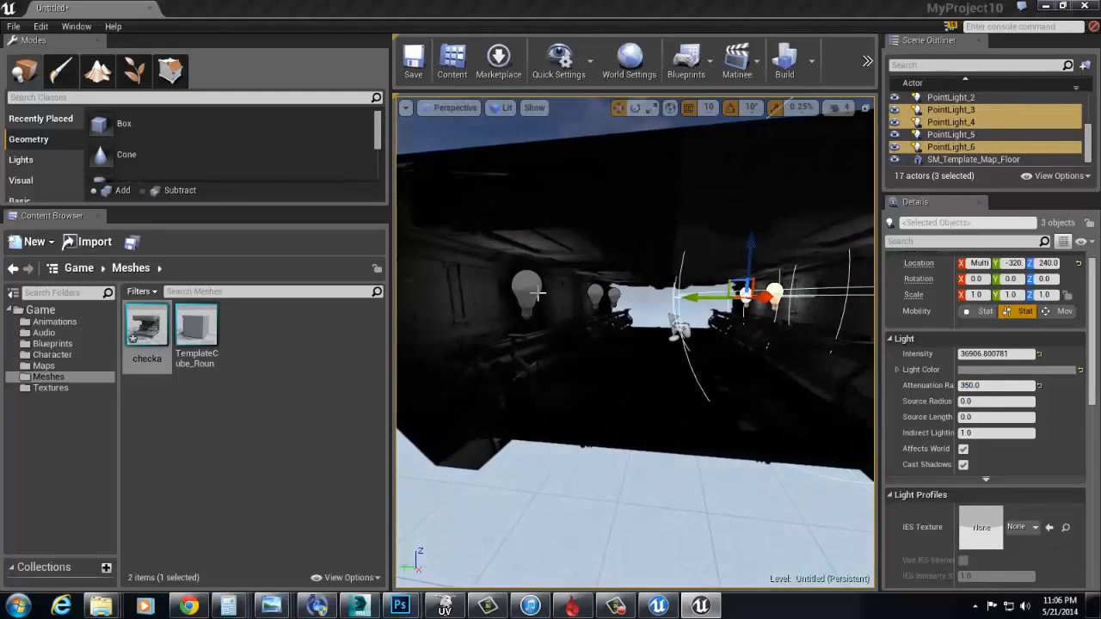
# Select the three point lights along the other corridor wall and set their attenuation radius to 350
pyautogui.click(538, 293)
pyautogui.scroll(4, 537, 293)
pyautogui.keyDown('ctrl'); pyautogui.click(582, 286); pyautogui.keyUp('ctrl')
pyautogui.keyDown('ctrl'); pyautogui.click(608, 293); pyautogui.keyUp('ctrl')
pyautogui.moveTo(935, 381); pyautogui.dragTo(909, 376)
pyautogui.write('350')
pyautogui.press('Return')
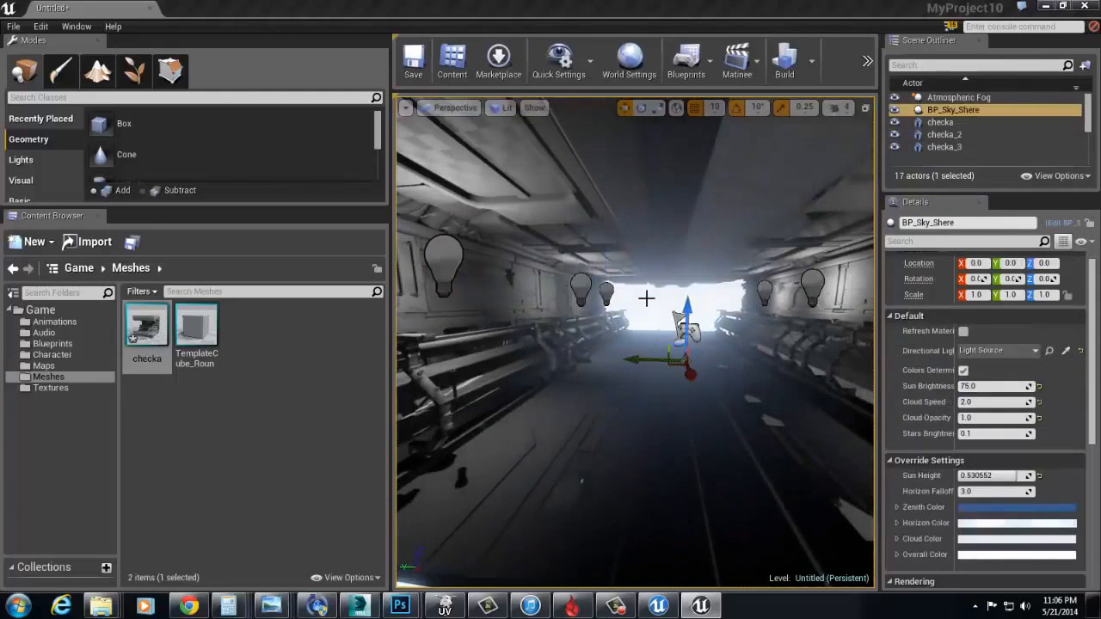
# Play the level to preview the corridor lighting, and stop the play session
pyautogui.scroll(-4, 646, 298)
pyautogui.moveTo(646, 297)
pyautogui.mouseDown(button='right')
pyautogui.moveTo(624, 295)
pyautogui.moveTo(651, 364)
pyautogui.moveTo(659, 305)
pyautogui.mouseUp(button='right')
pyautogui.hotkey('alt', 'p')
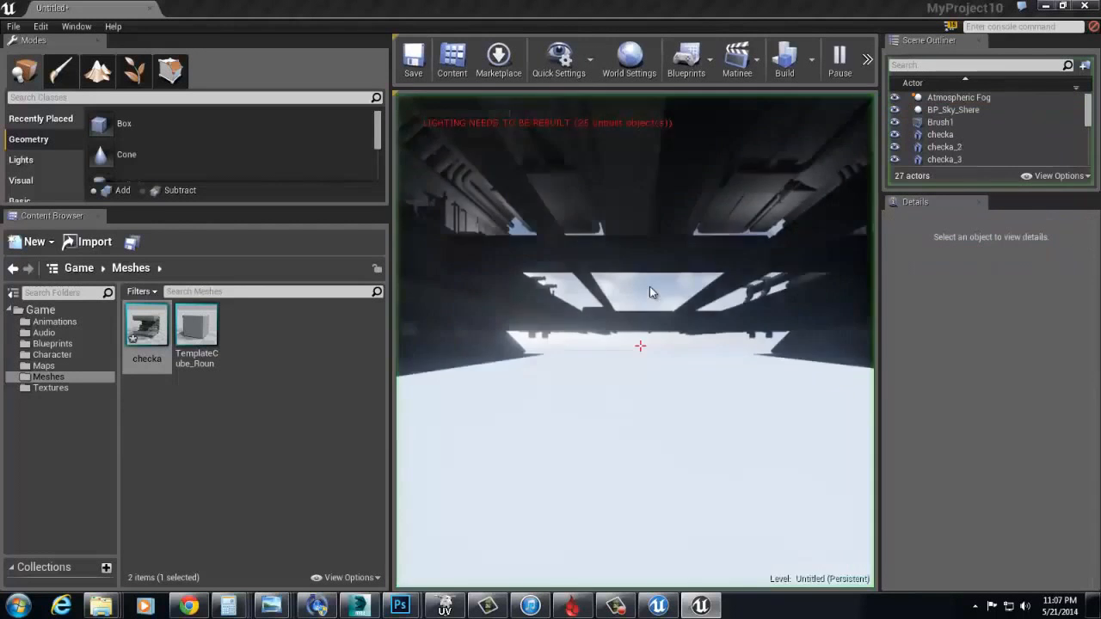
pyautogui.press('Escape')
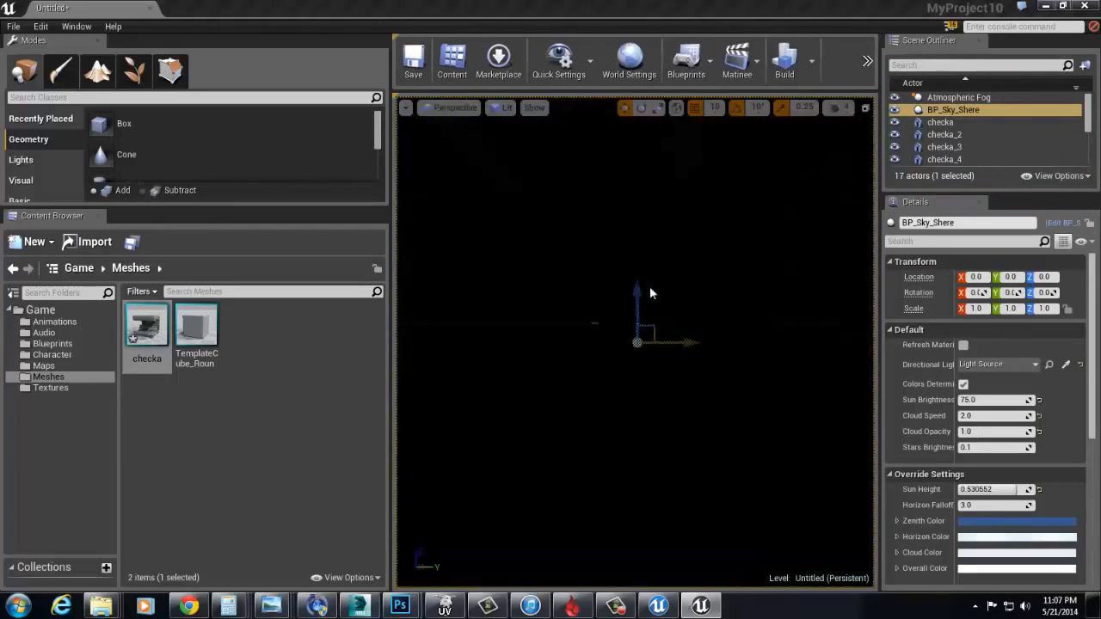